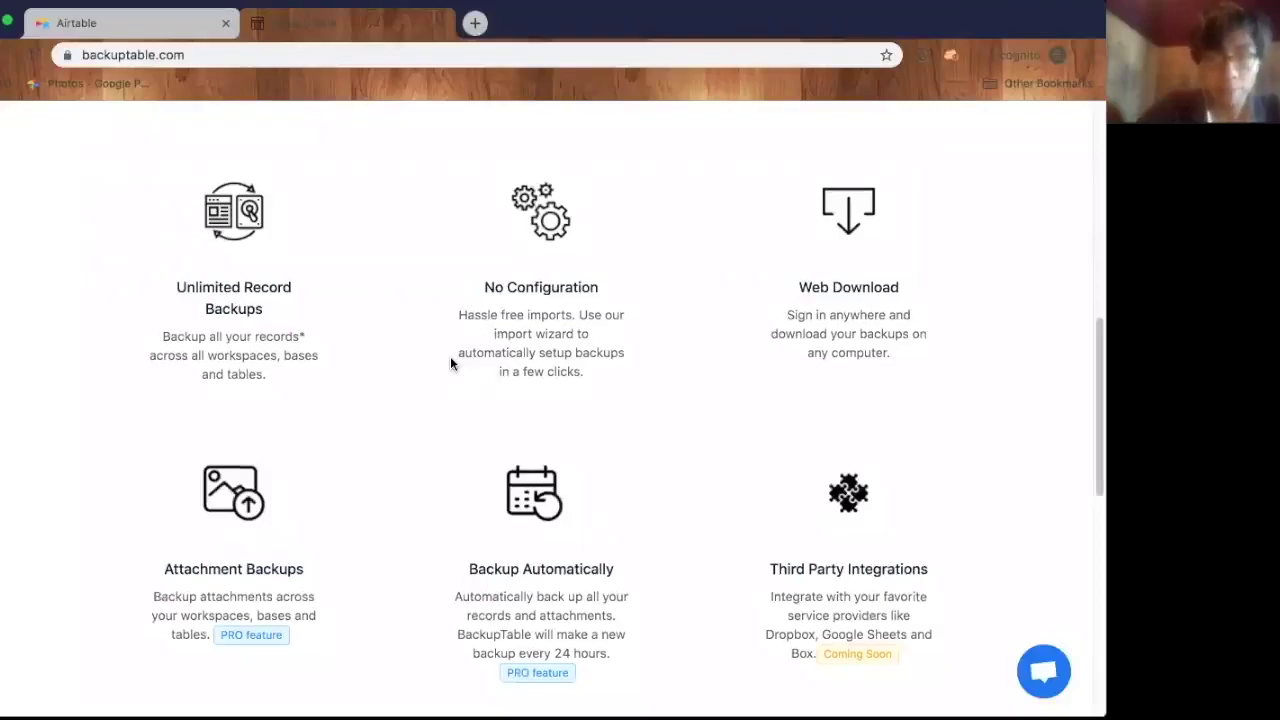
- Start the free BackupTable sign-up and fill in a username, password and e-mail address
{"action": "scroll", "coordinate": [451, 364], "scroll_direction": "up", "scroll_amount": 9}
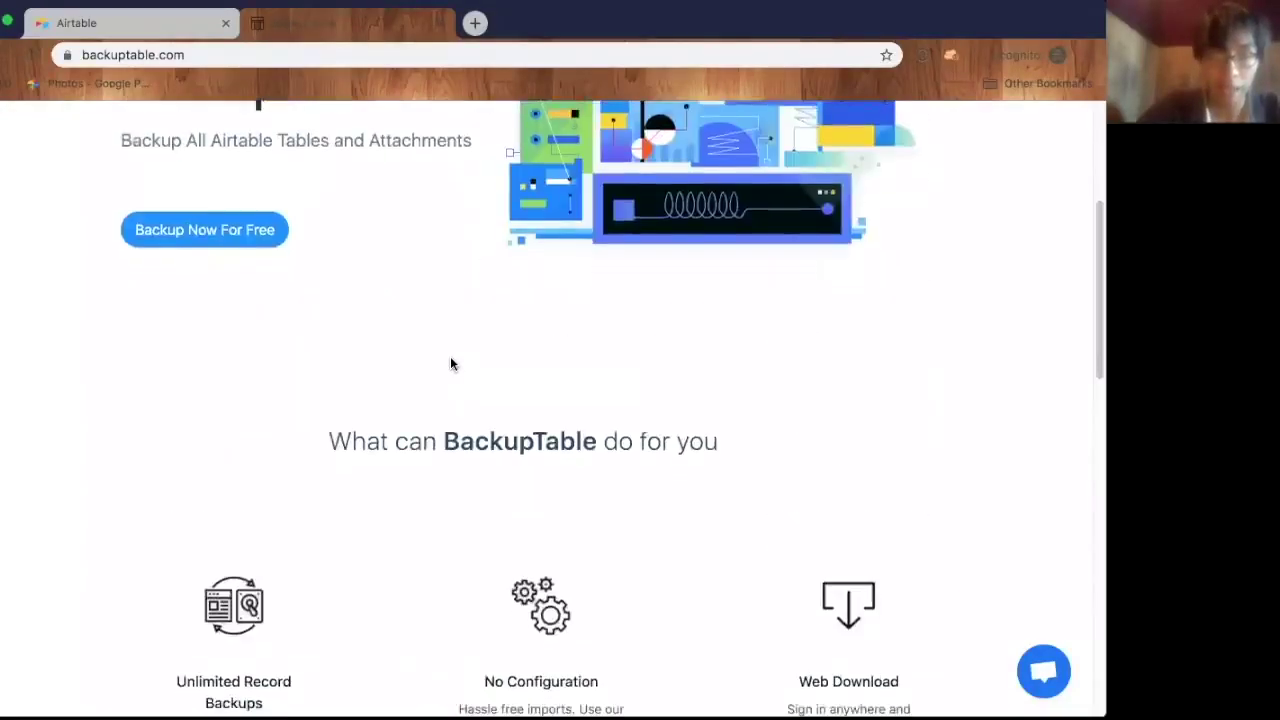
{"action": "scroll", "coordinate": [450, 363], "scroll_direction": "up", "scroll_amount": 3}
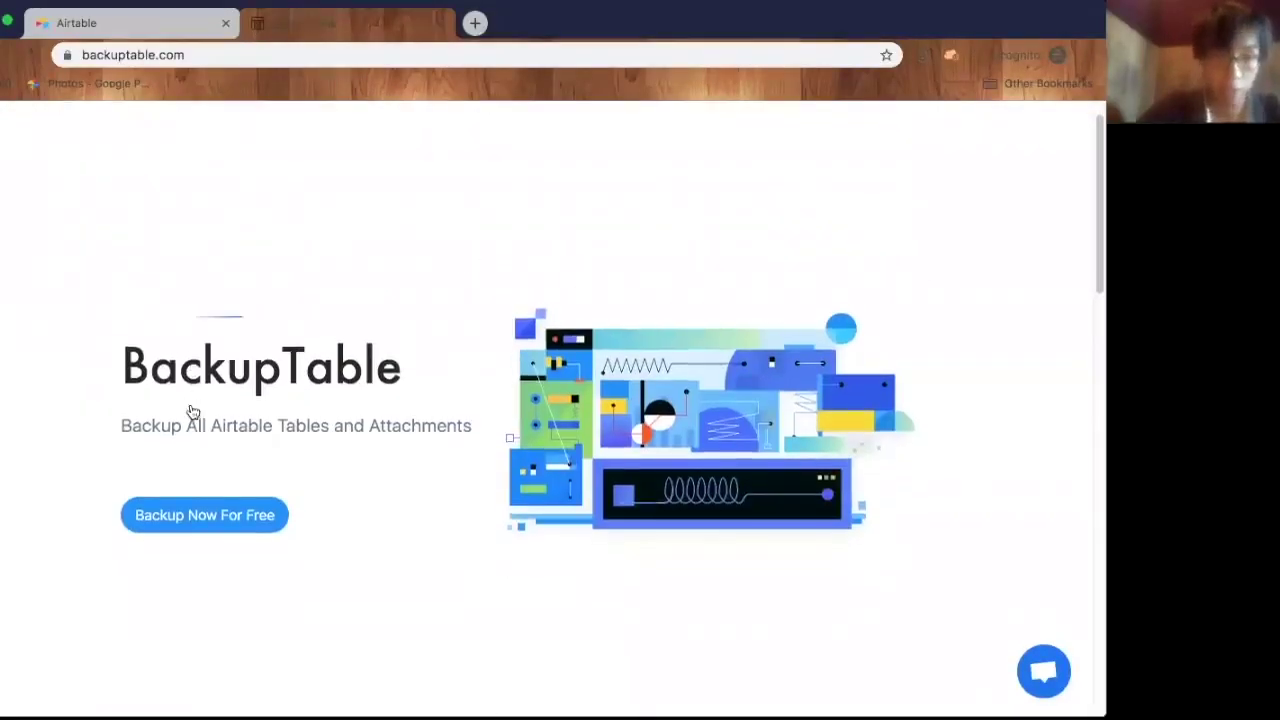
{"action": "left_click", "coordinate": [192, 532]}
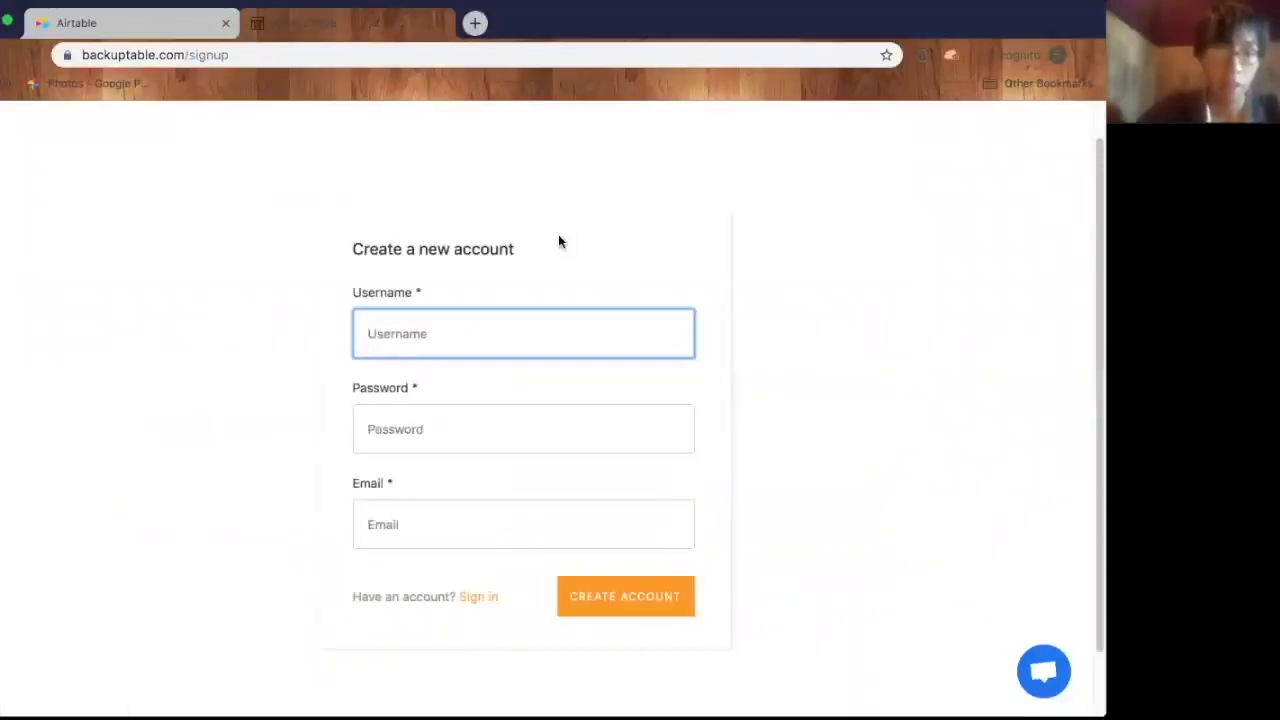
{"action": "type", "text": "buildonair"}
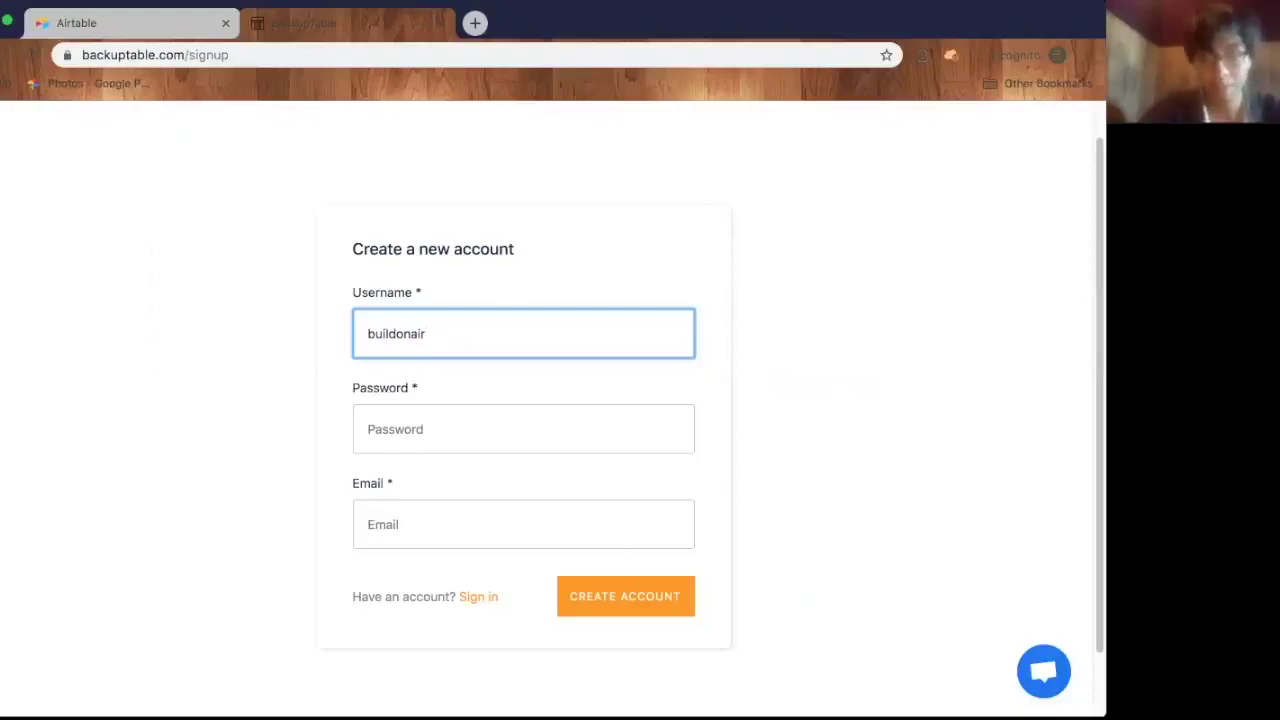
{"action": "left_click", "coordinate": [523, 429]}
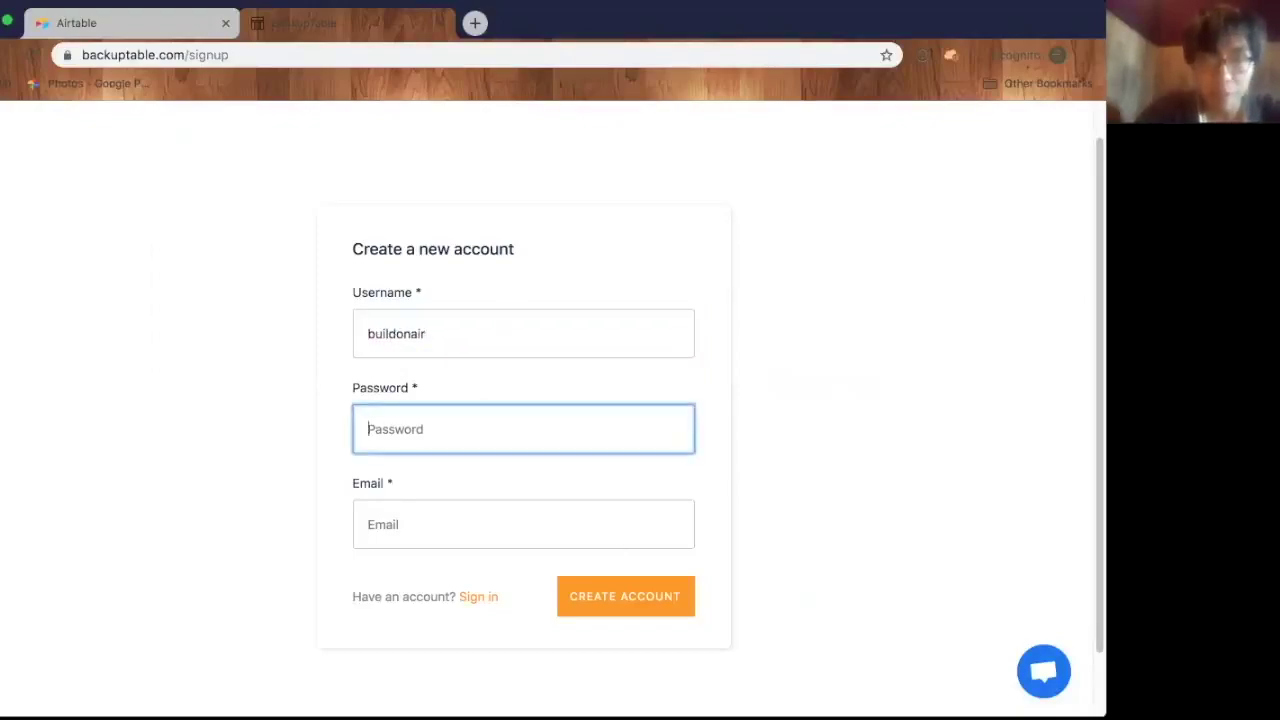
{"action": "type", "text": "**********"}
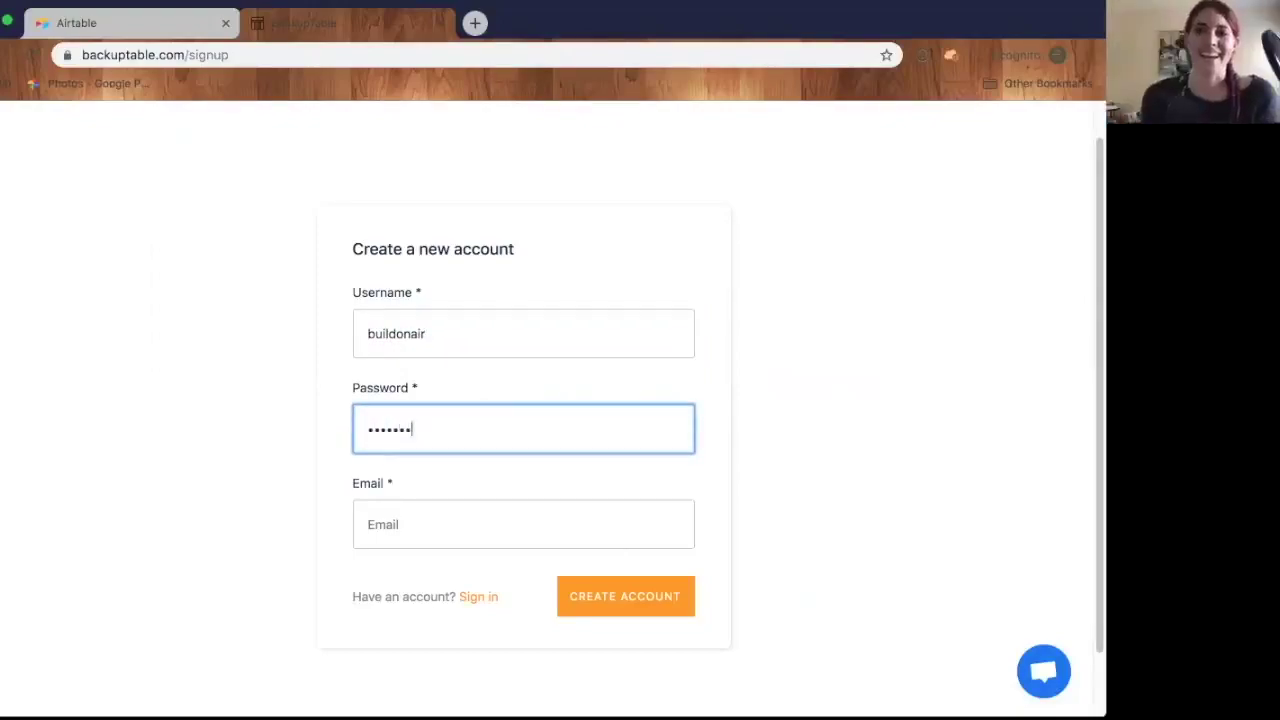
{"action": "type", "text": "**"}
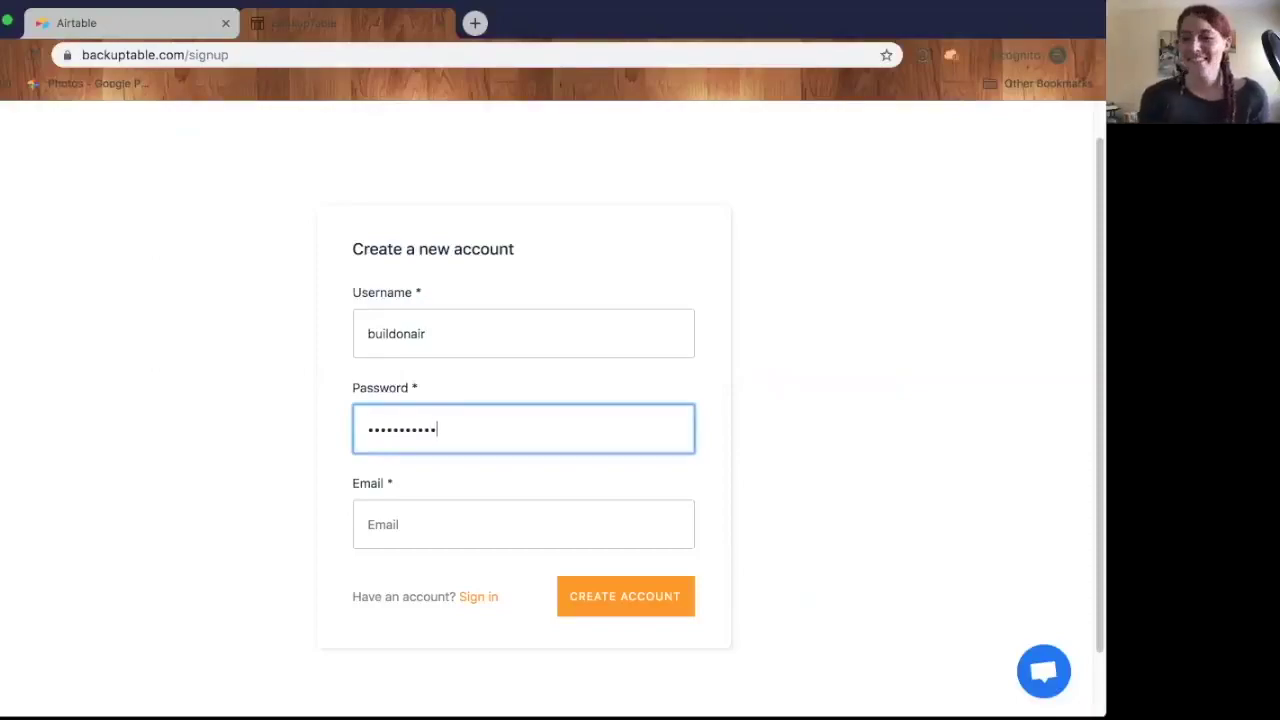
{"action": "left_click", "coordinate": [523, 524]}
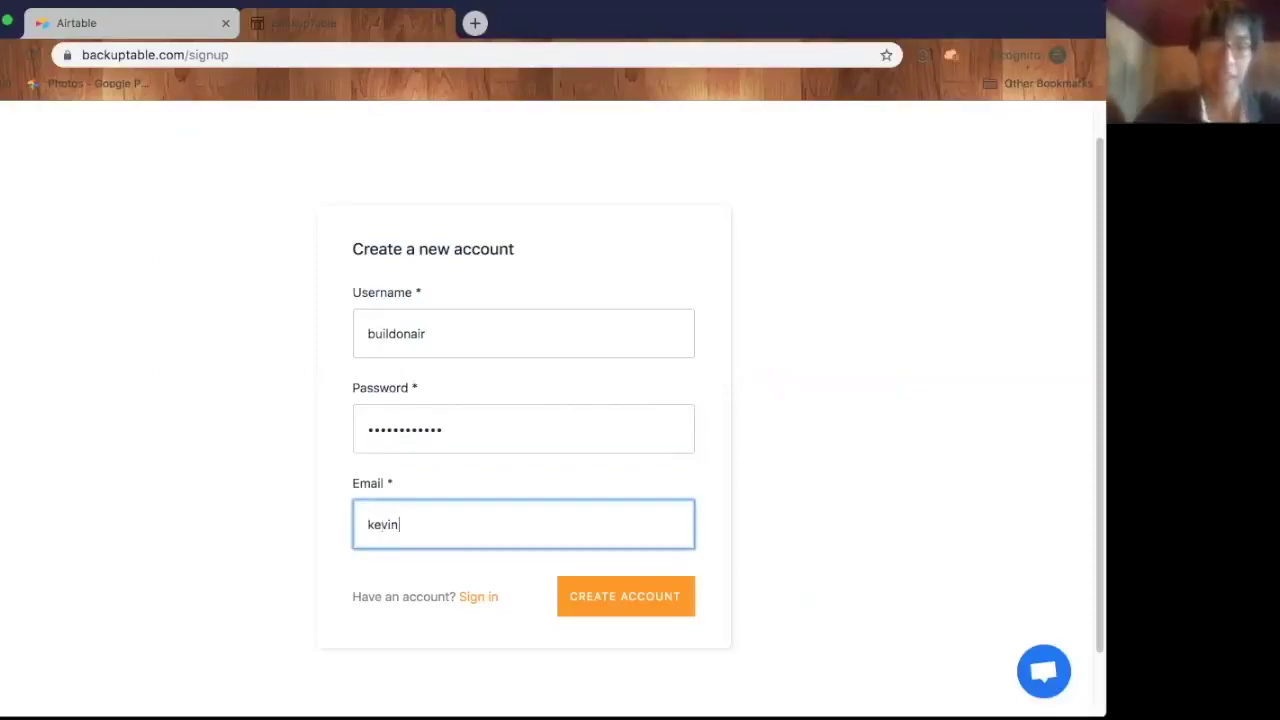
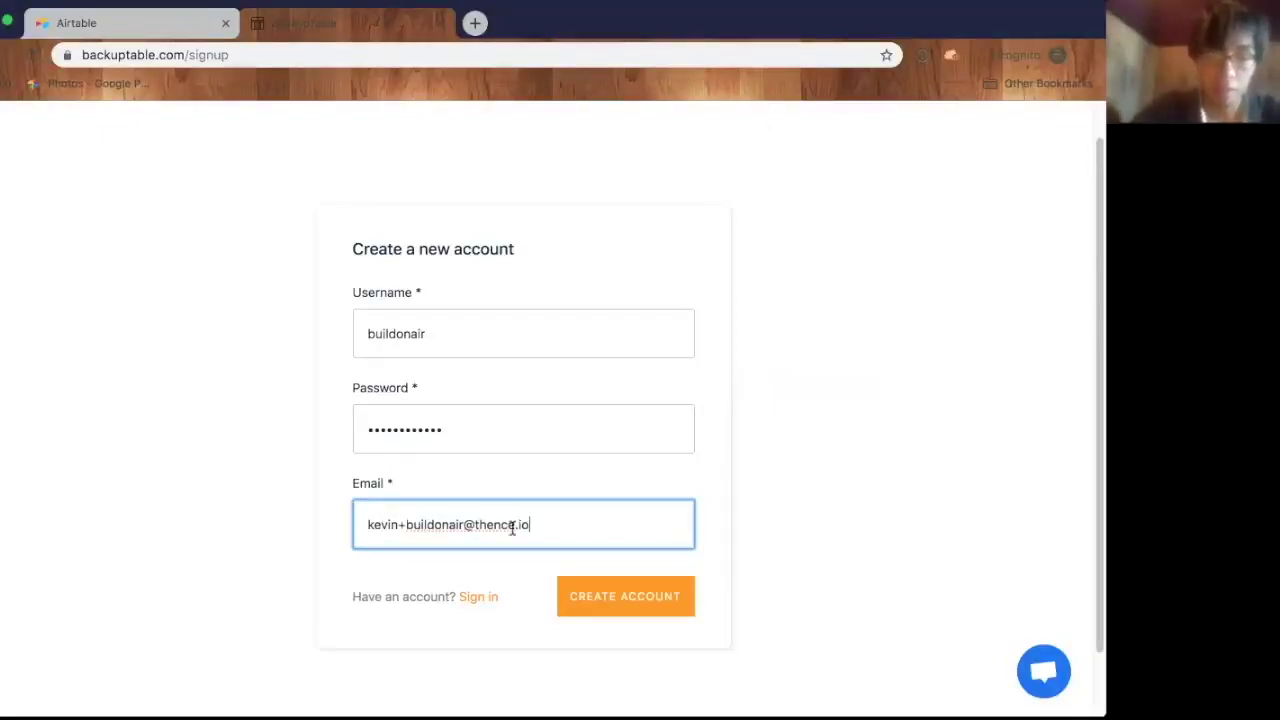
- Create the account and dismiss the 1Password save prompt
{"action": "left_click", "coordinate": [600, 597]}
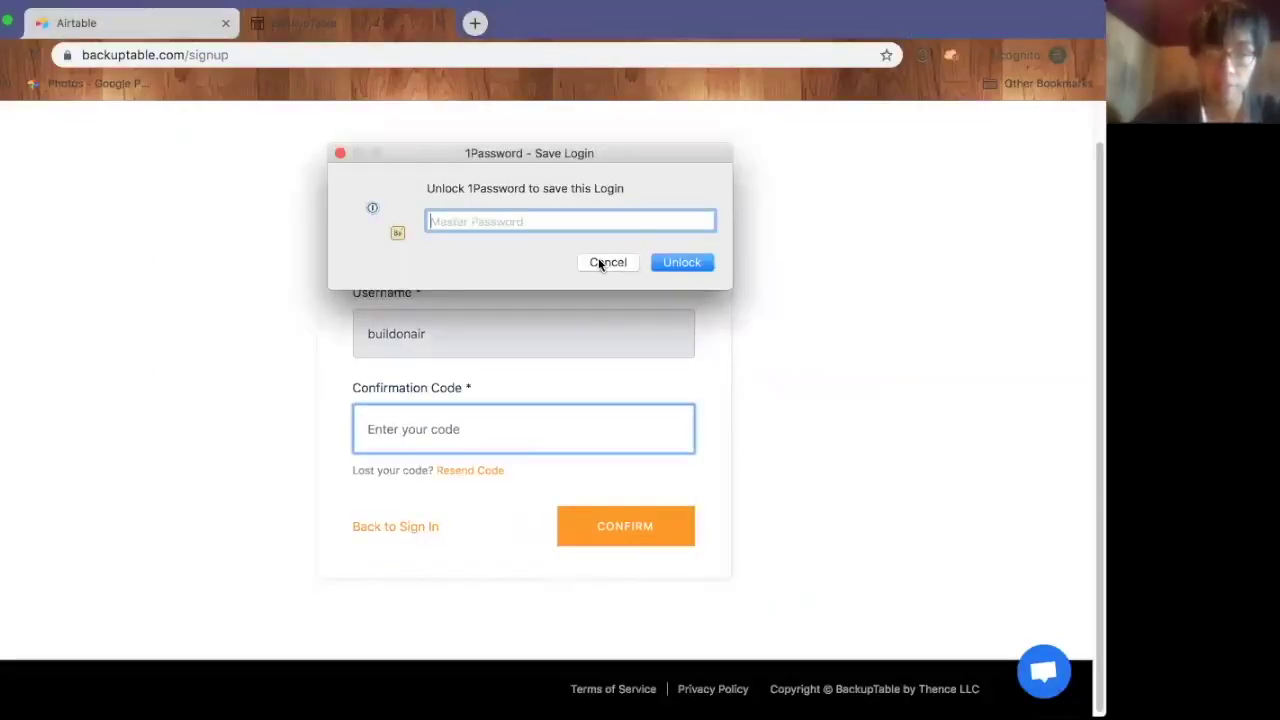
{"action": "left_click", "coordinate": [605, 262]}
{"action": "left_click", "coordinate": [315, 362]}
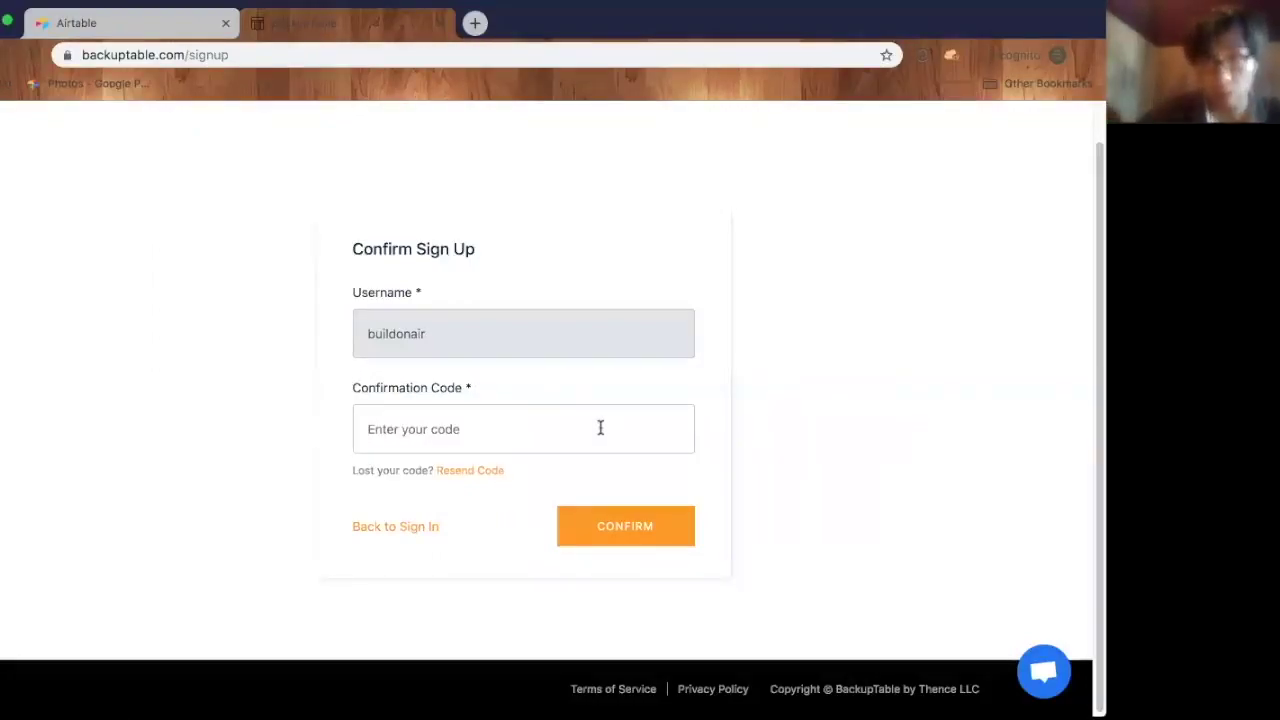
- Refresh Gmail, open the BackupTable verification email and select its code
{"action": "key", "text": "super+grave"}
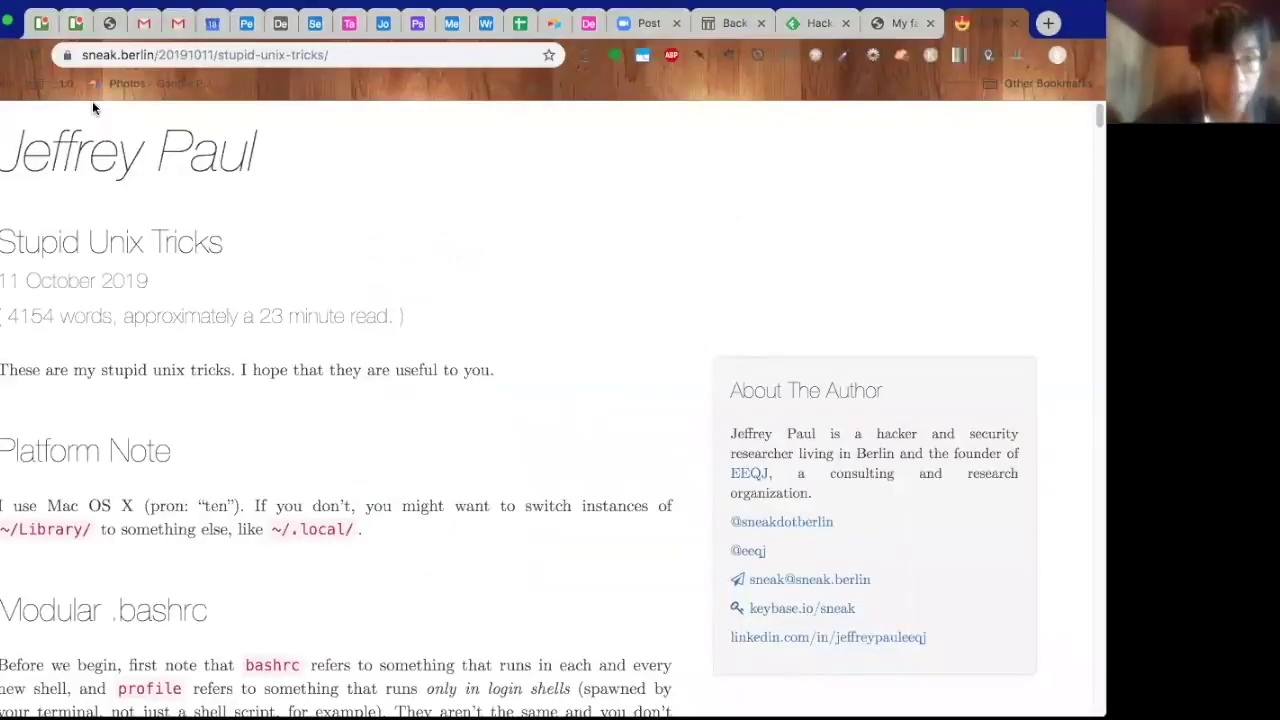
{"action": "left_click", "coordinate": [176, 26]}
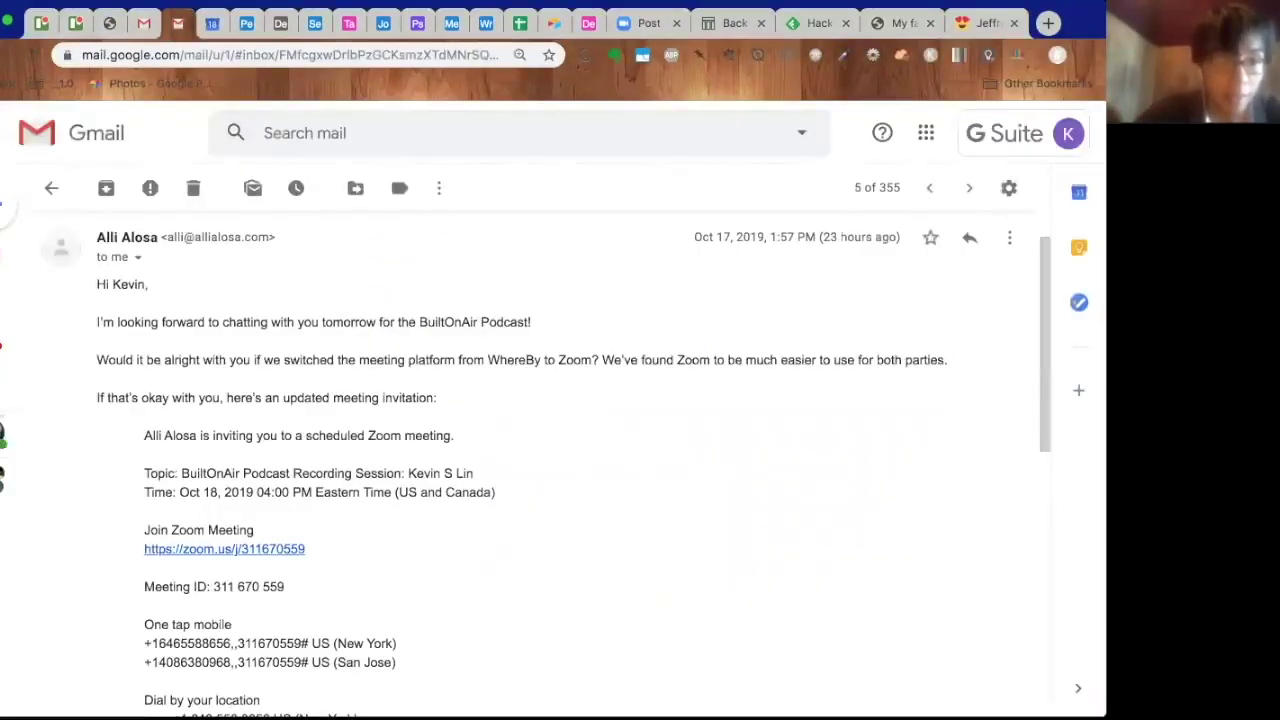
{"action": "left_click", "coordinate": [51, 188]}
{"action": "left_click", "coordinate": [111, 188]}
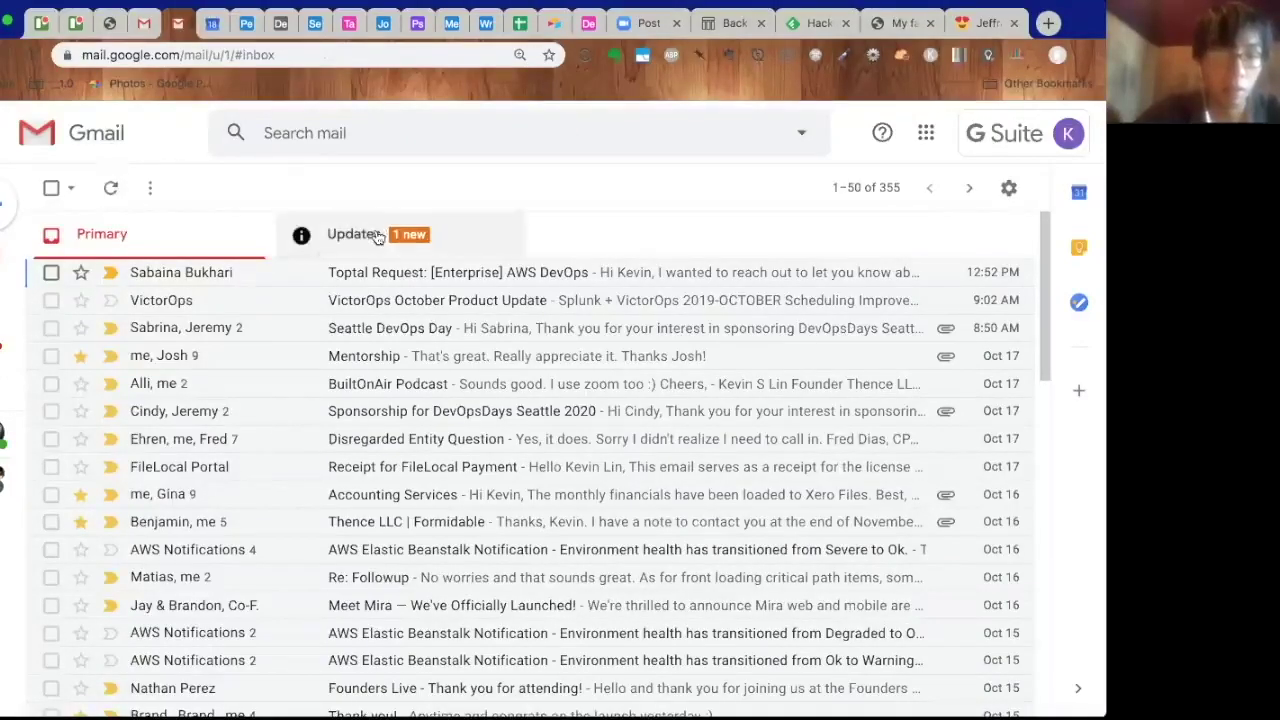
{"action": "left_click", "coordinate": [270, 272]}
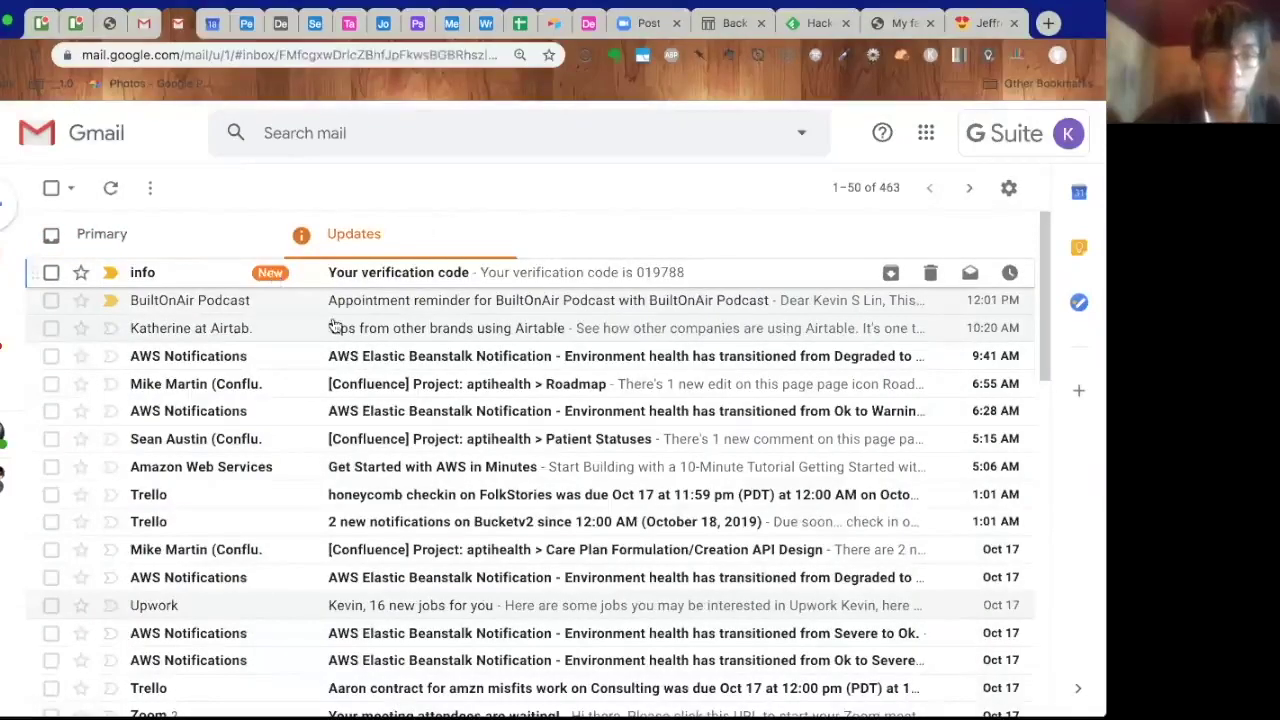
{"action": "double_click", "coordinate": [255, 340]}
{"action": "key", "text": "super+c"}
- Paste the verification code into Confirmation Code and confirm the sign-up
{"action": "key", "text": "super+grave"}
{"action": "left_click", "coordinate": [543, 431]}
{"action": "key", "text": "super+v"}
{"action": "left_click", "coordinate": [641, 533]}
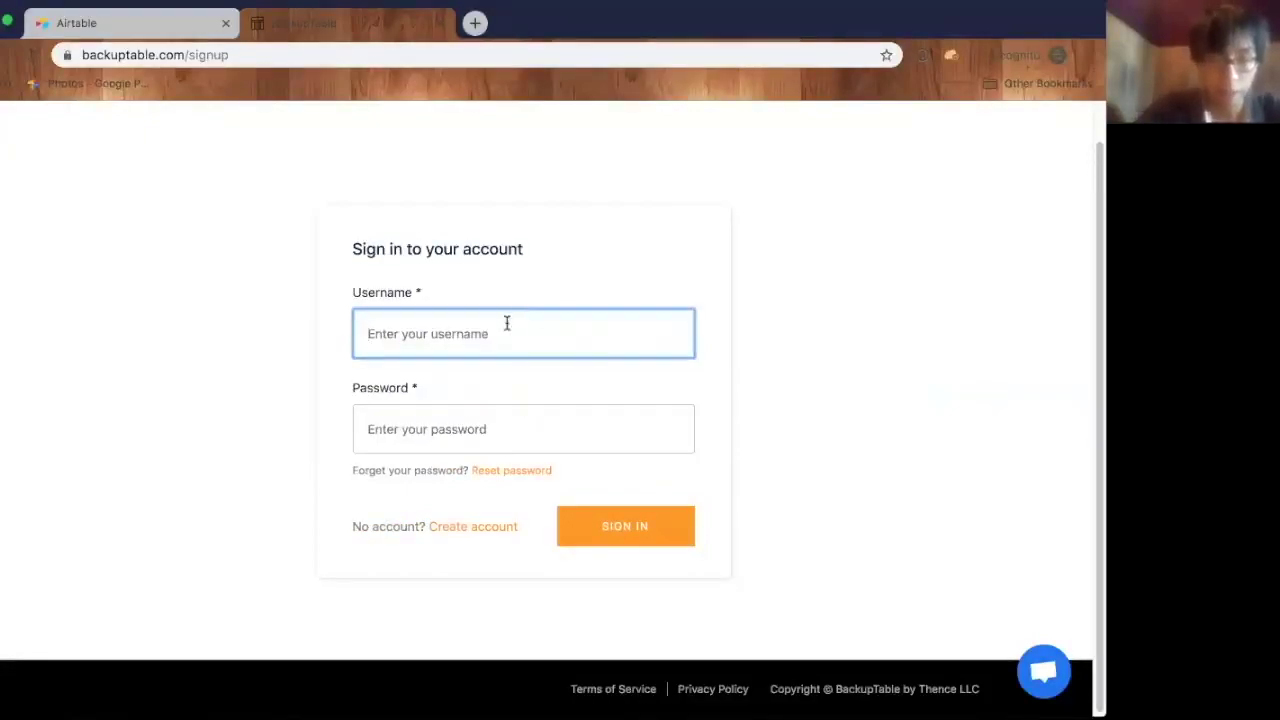
- Sign in with the new username and password, dismissing the 1Password prompt
{"action": "type", "text": "buildonair"}
{"action": "key", "text": "Tab"}
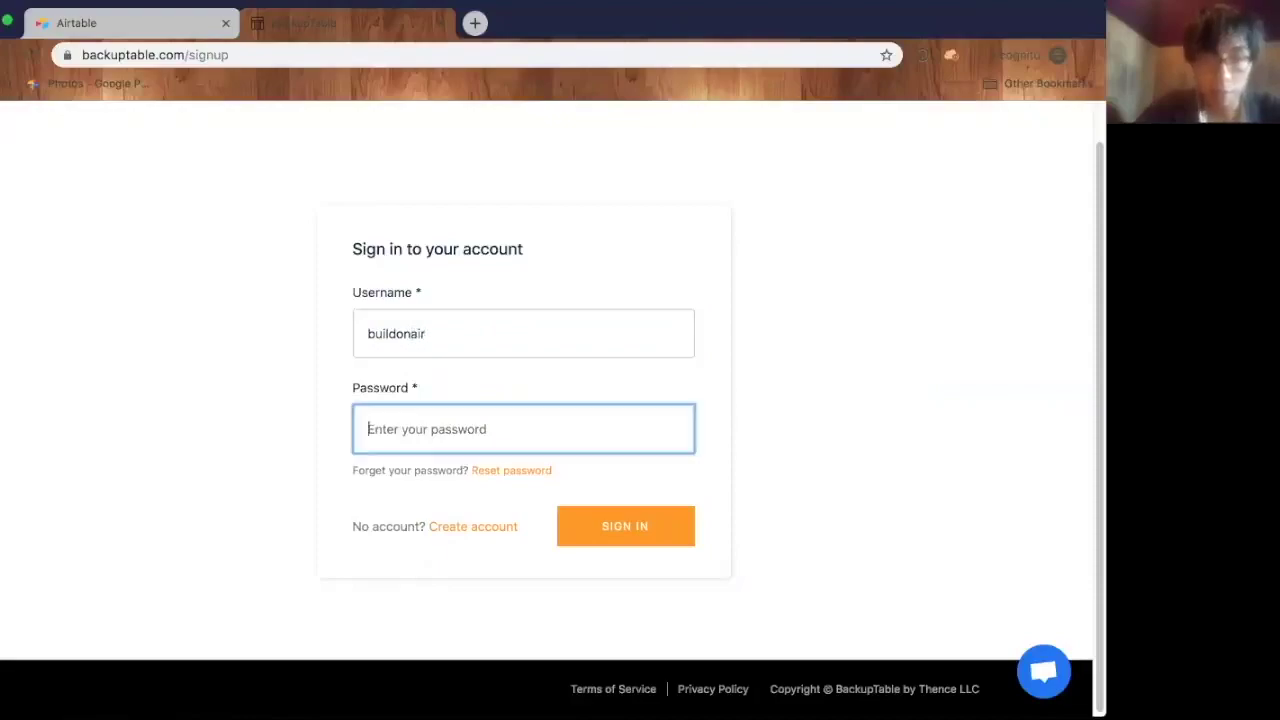
{"action": "type", "text": "*********"}
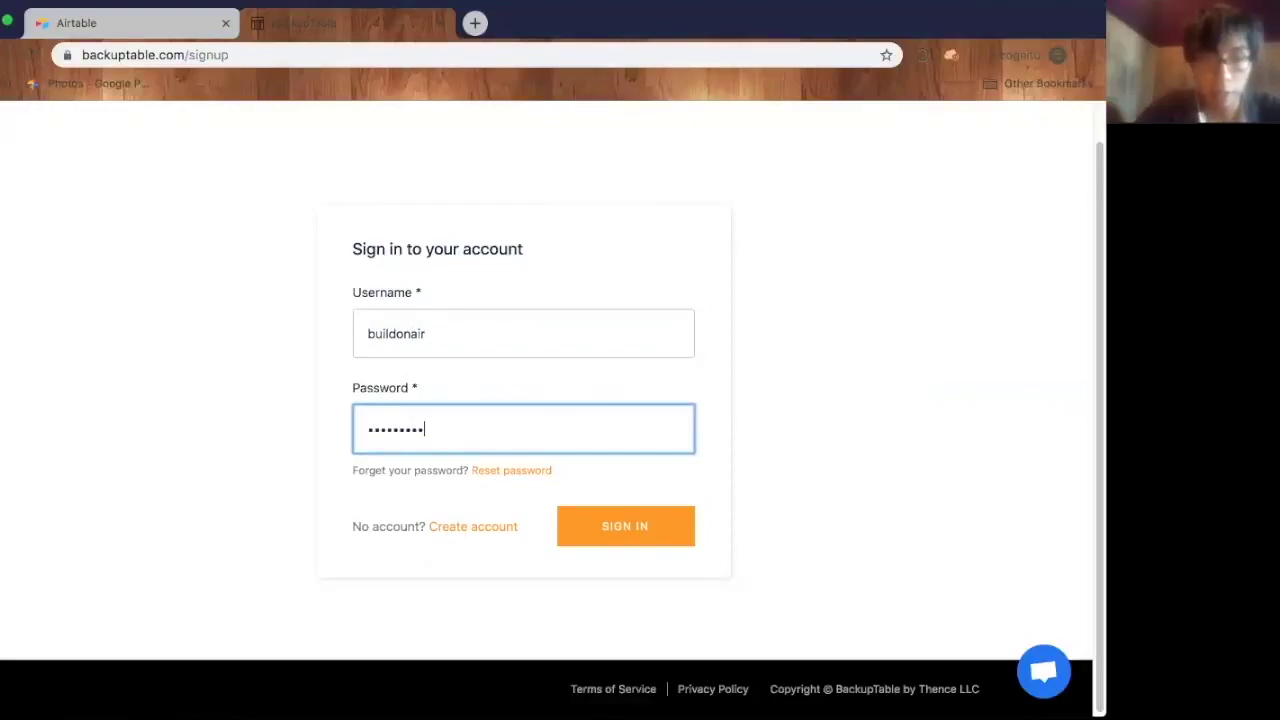
{"action": "type", "text": "**"}
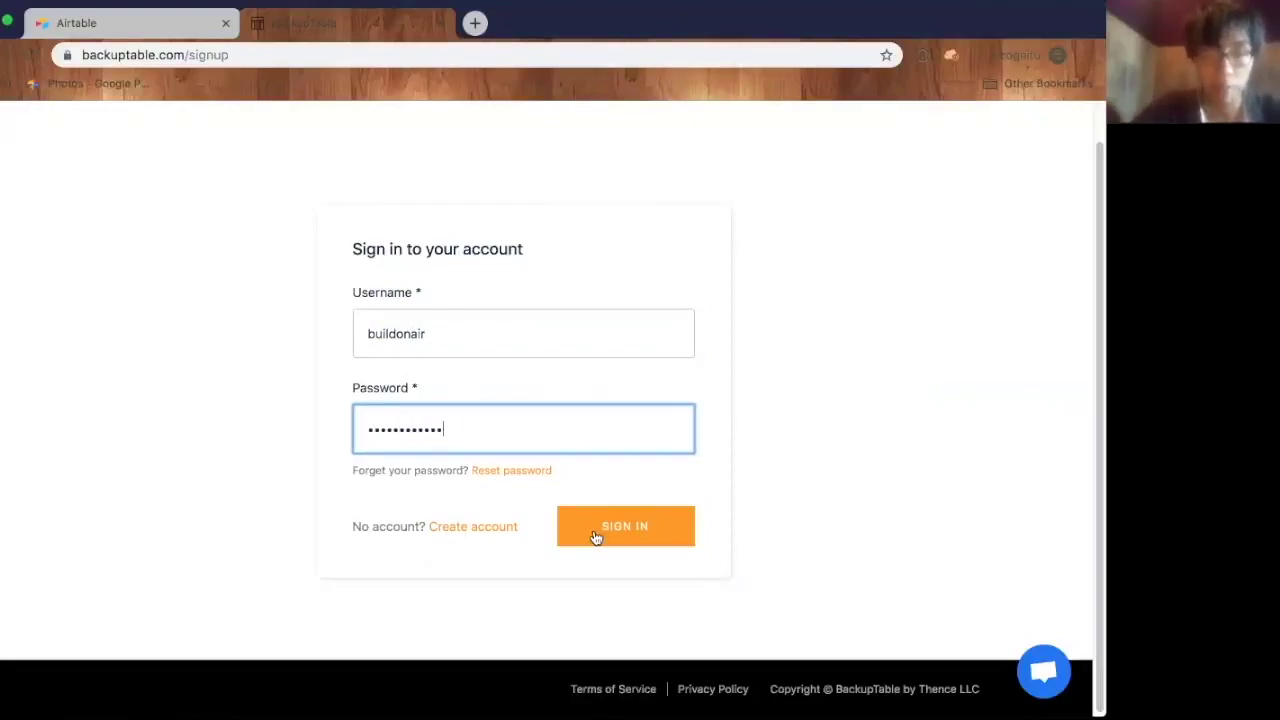
{"action": "left_click", "coordinate": [594, 527]}
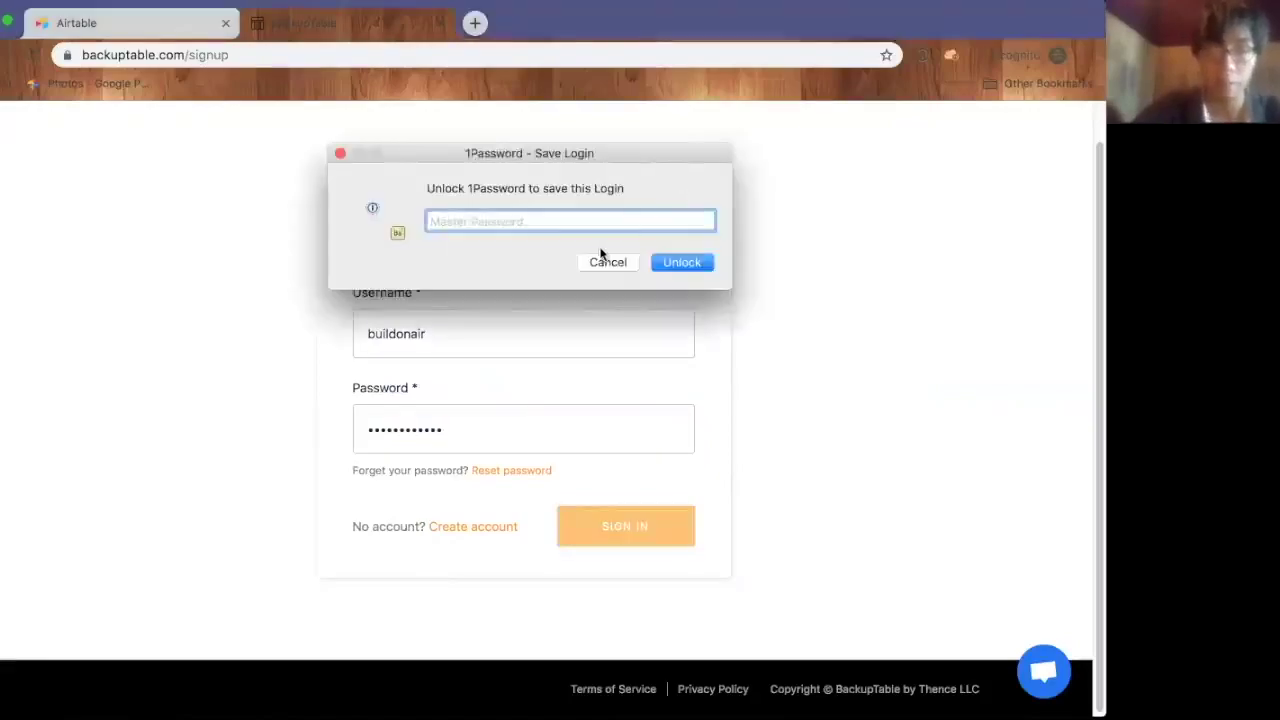
{"action": "left_click", "coordinate": [604, 266]}
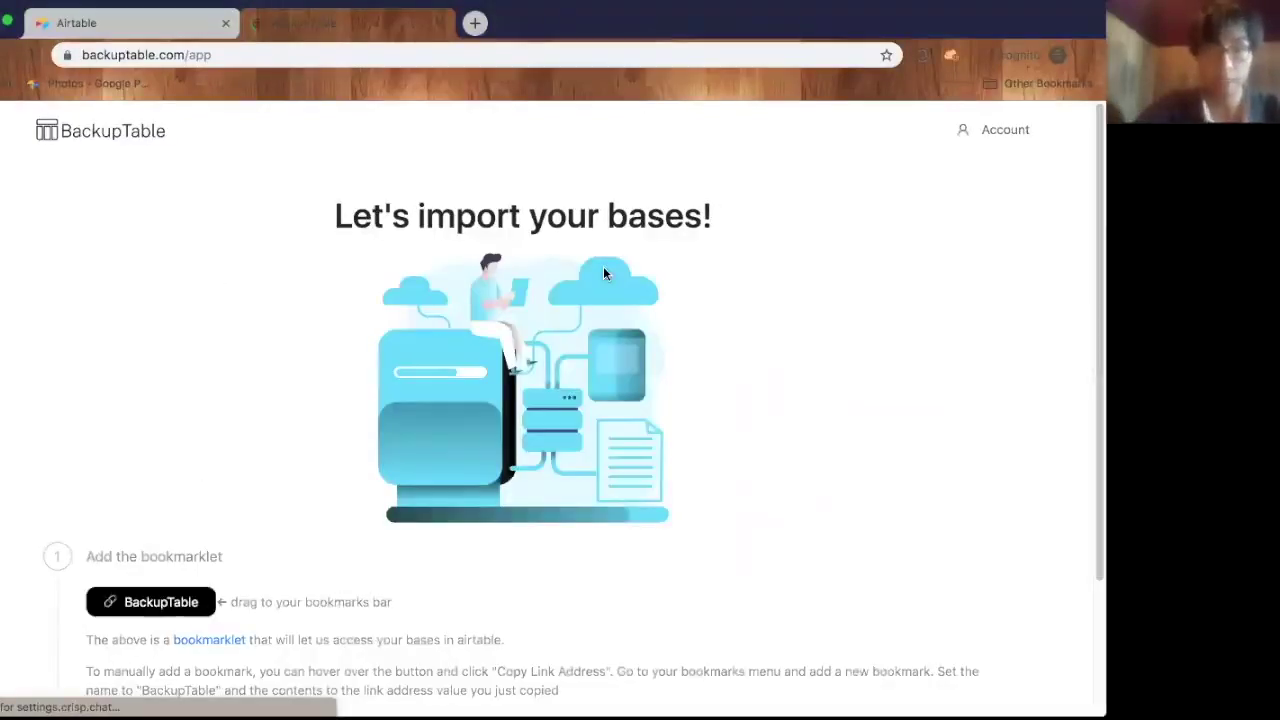
- Drag the BackupTable bookmarklet onto the browser's bookmarks bar
{"action": "scroll", "coordinate": [603, 266], "scroll_direction": "down", "scroll_amount": 2}
{"action": "scroll", "coordinate": [603, 272], "scroll_direction": "down", "scroll_amount": 1}
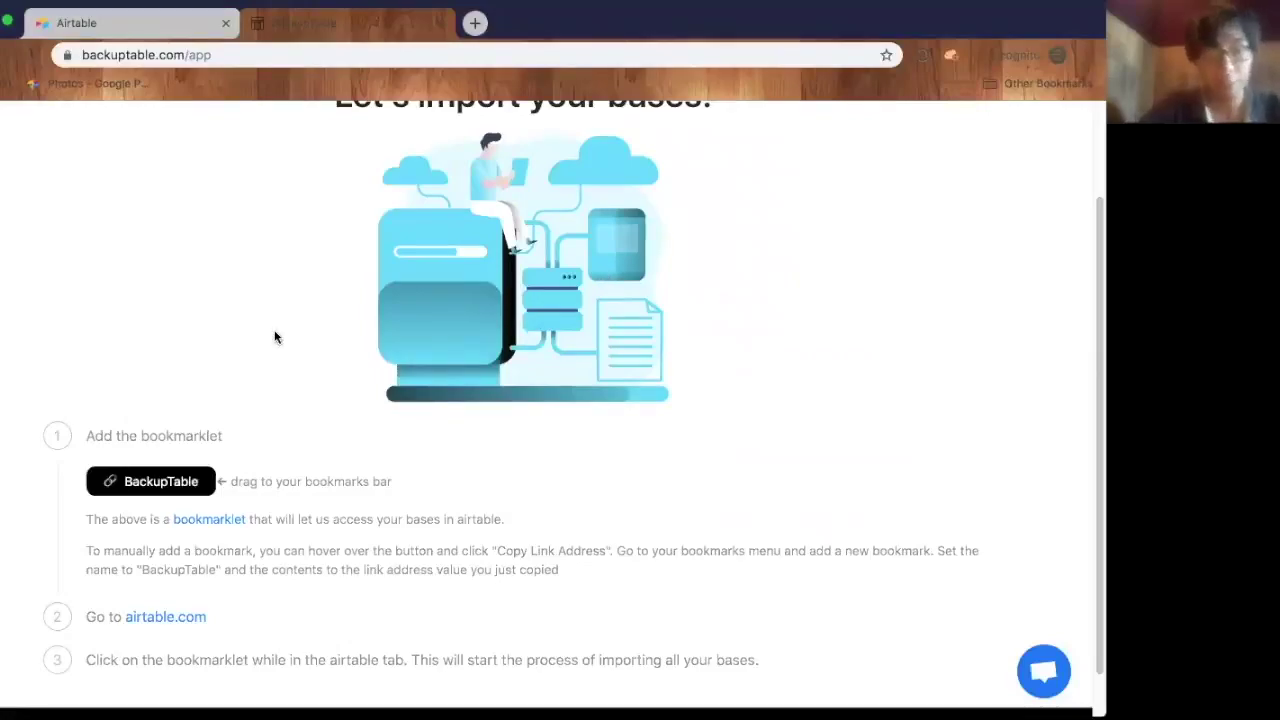
{"action": "left_click_drag", "start_coordinate": [155, 481], "coordinate": [281, 96]}
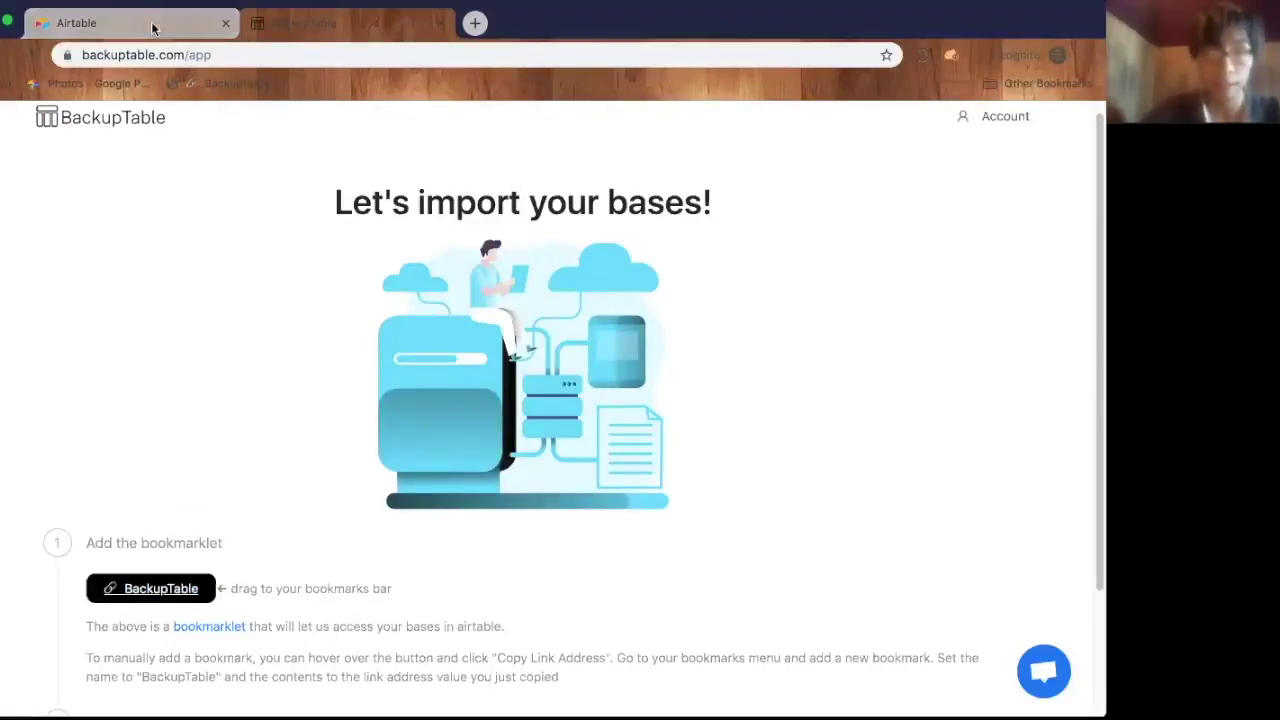
- Run the BackupTable bookmarklet on Airtable and focus the Connect page's Airtable API Key field
{"action": "left_click", "coordinate": [300, 22]}
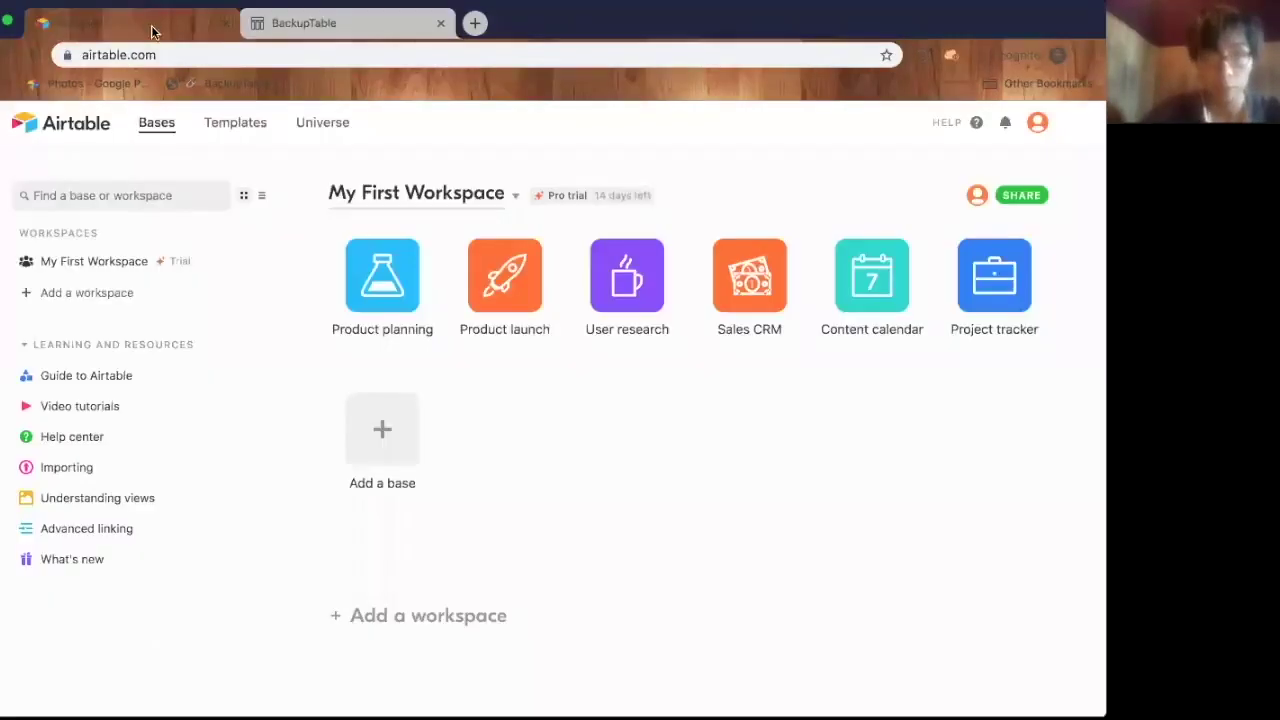
{"action": "left_click", "coordinate": [214, 86]}
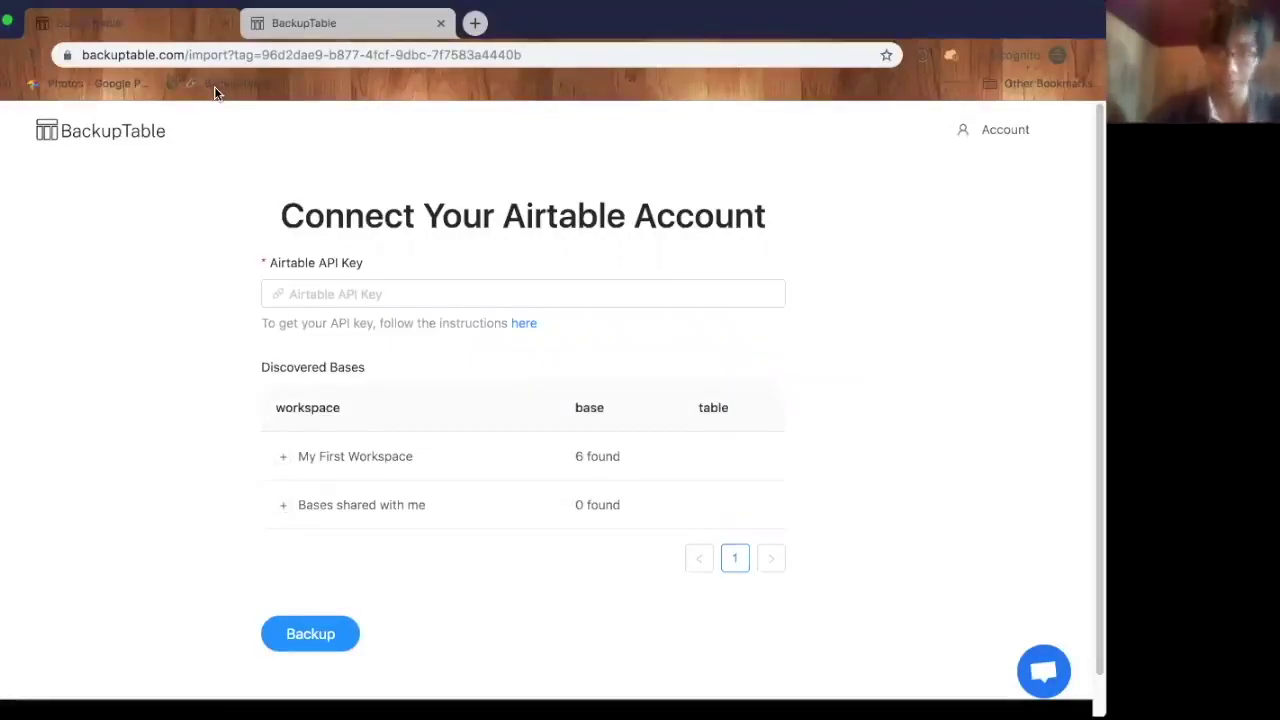
{"action": "middle_click", "coordinate": [314, 26]}
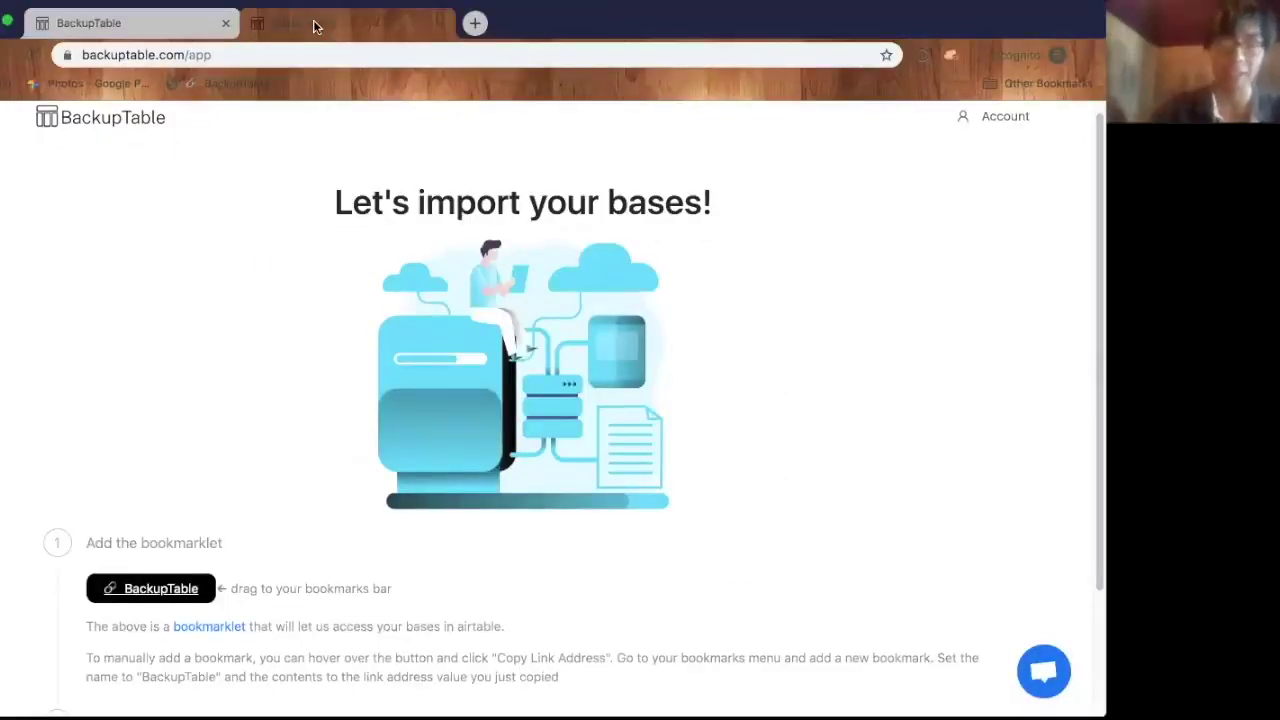
{"action": "left_click", "coordinate": [330, 22]}
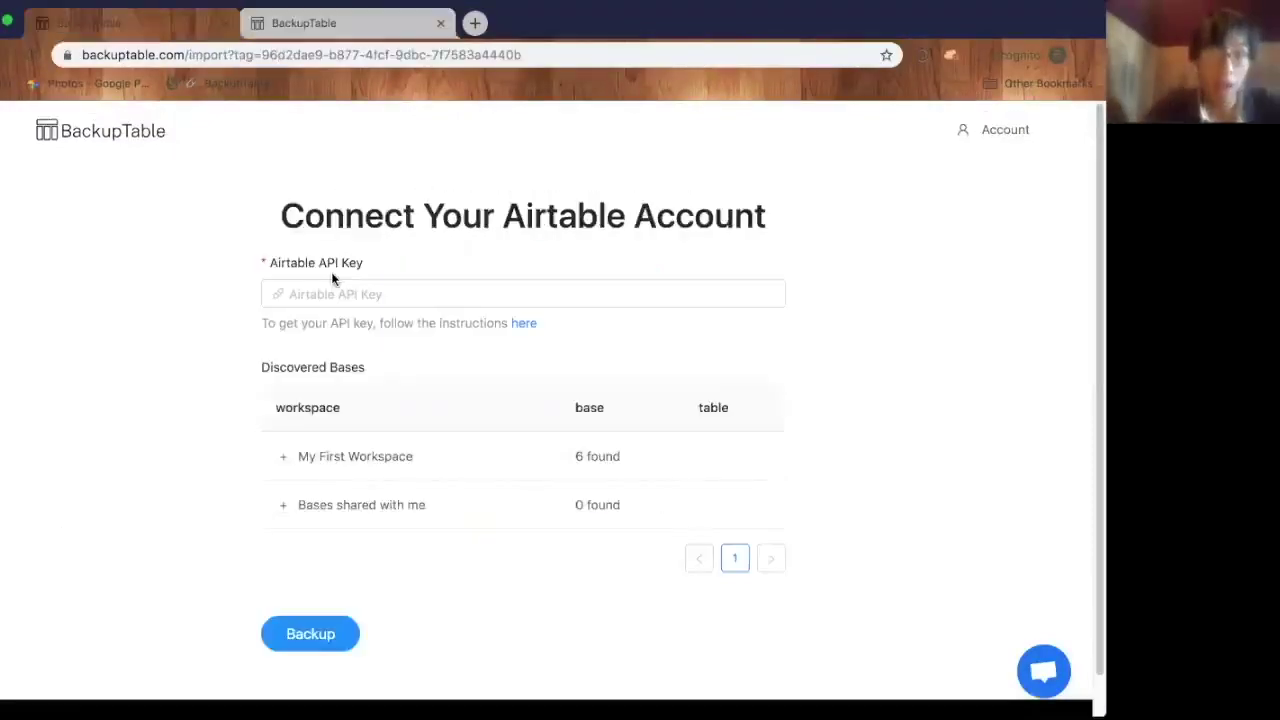
{"action": "left_click", "coordinate": [340, 289]}
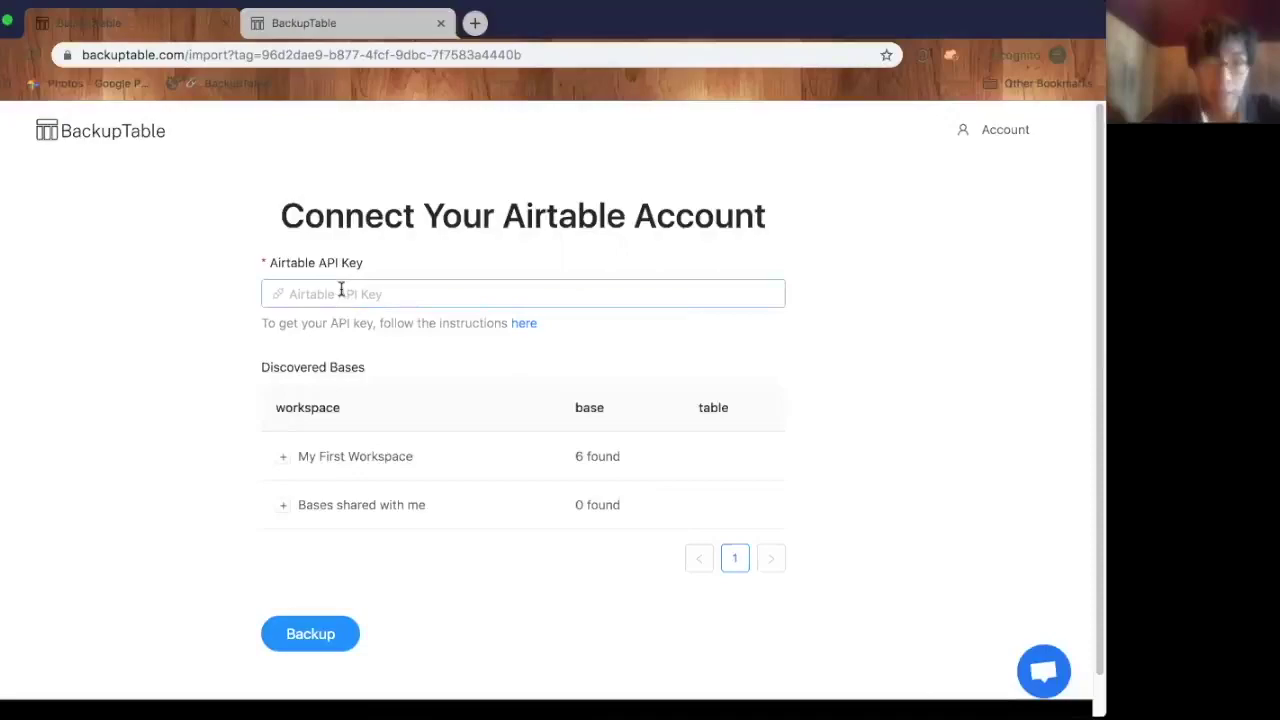
- Follow the API-key help link to the Airtable account page and copy the personal API key
{"action": "left_click", "coordinate": [530, 328]}
{"action": "left_click", "coordinate": [313, 20]}
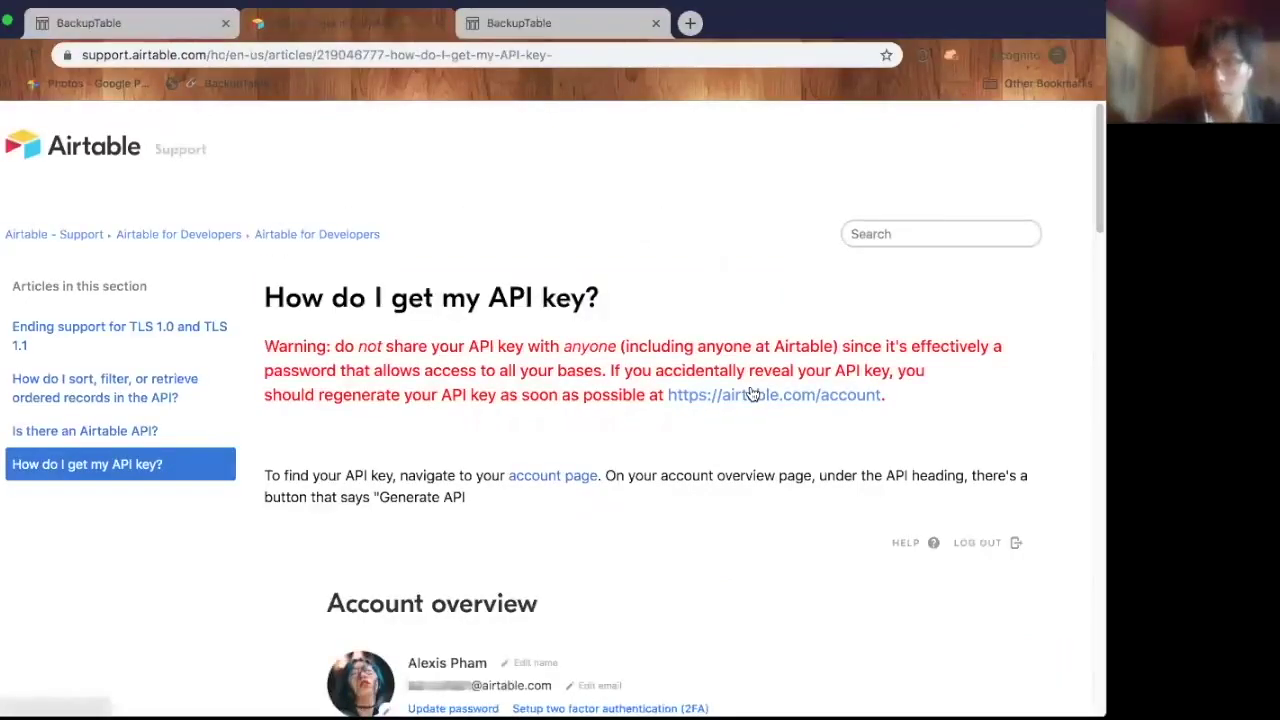
{"action": "left_click", "coordinate": [751, 394]}
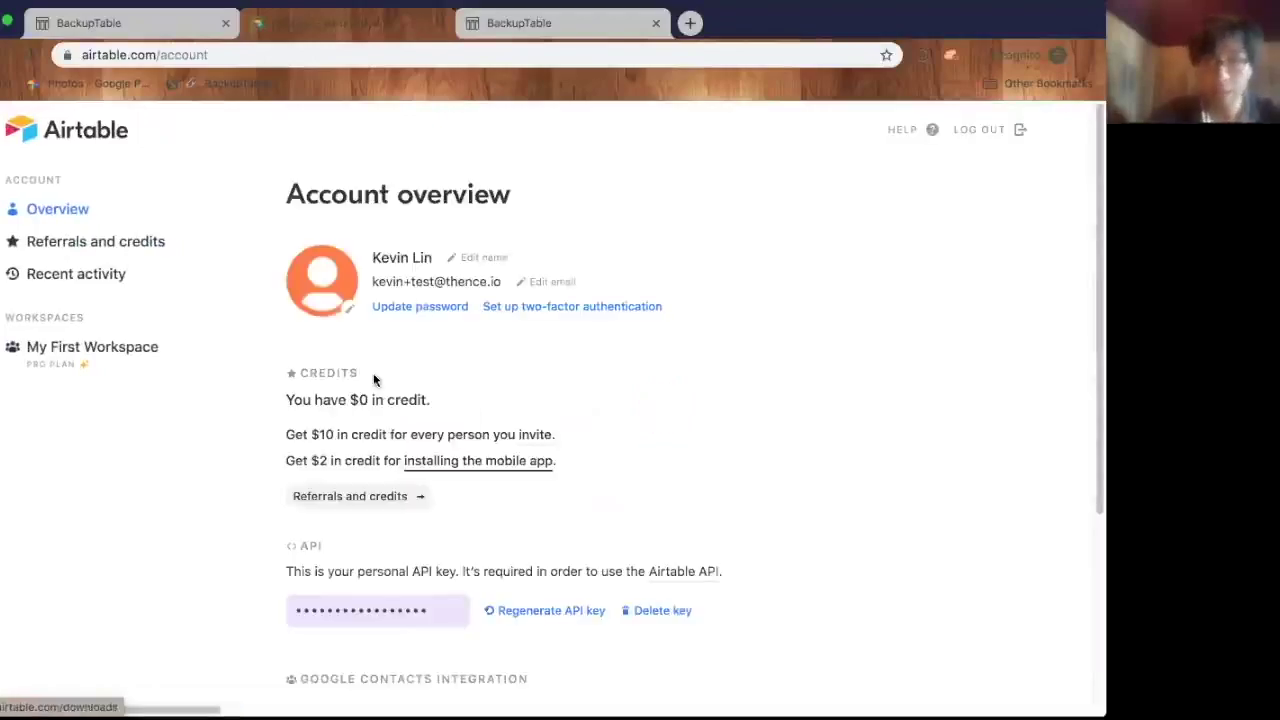
{"action": "scroll", "coordinate": [372, 372], "scroll_direction": "down", "scroll_amount": 2}
{"action": "scroll", "coordinate": [410, 440], "scroll_direction": "down", "scroll_amount": 1}
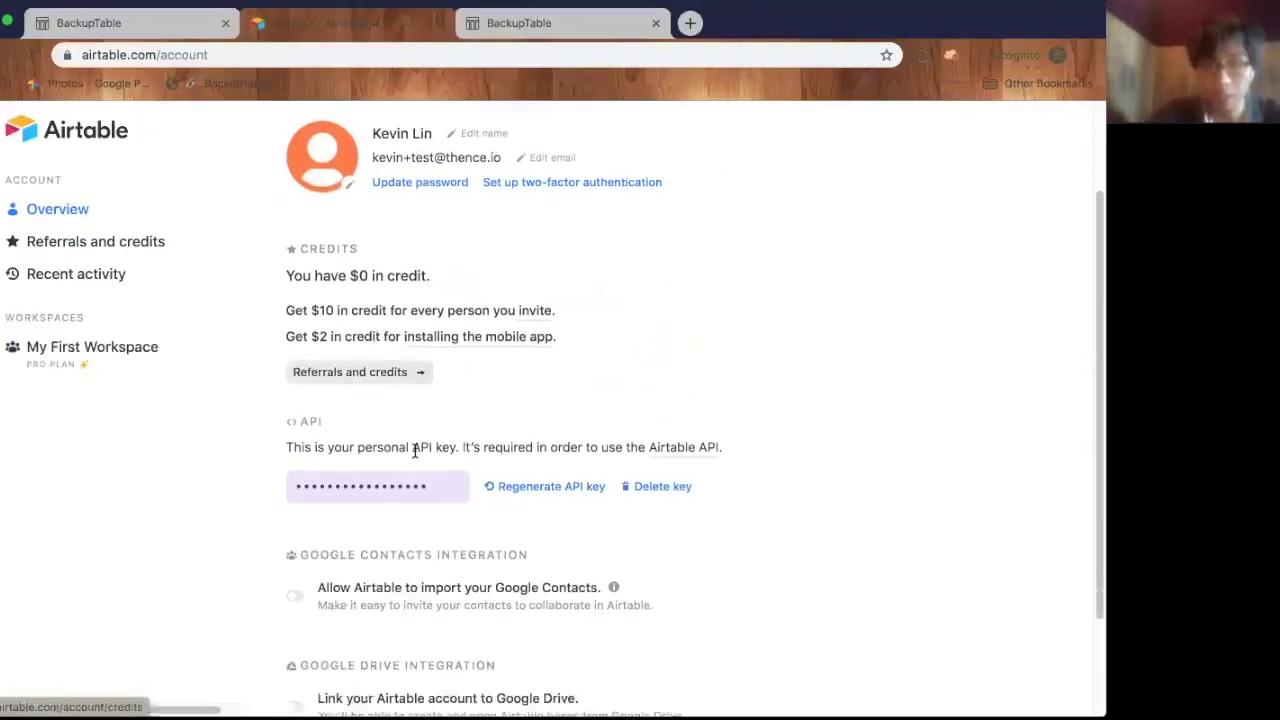
{"action": "left_click", "coordinate": [406, 484]}
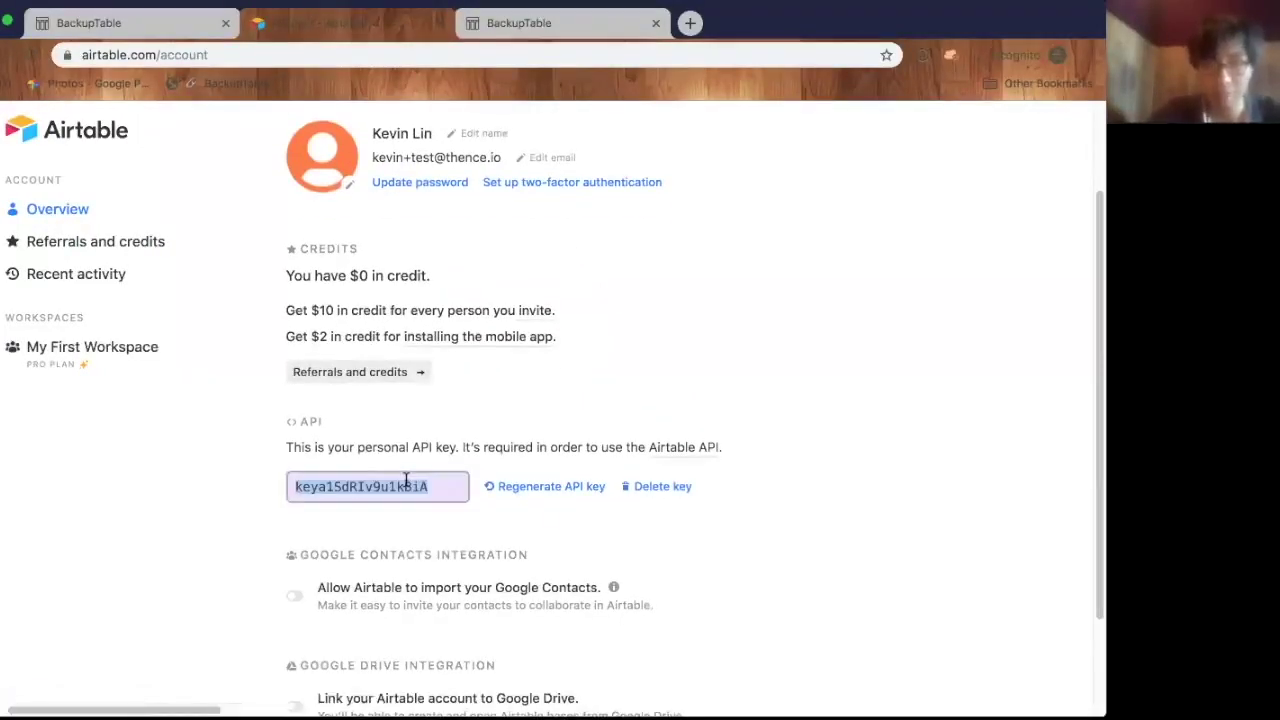
{"action": "key", "text": "ctrl+Tab"}
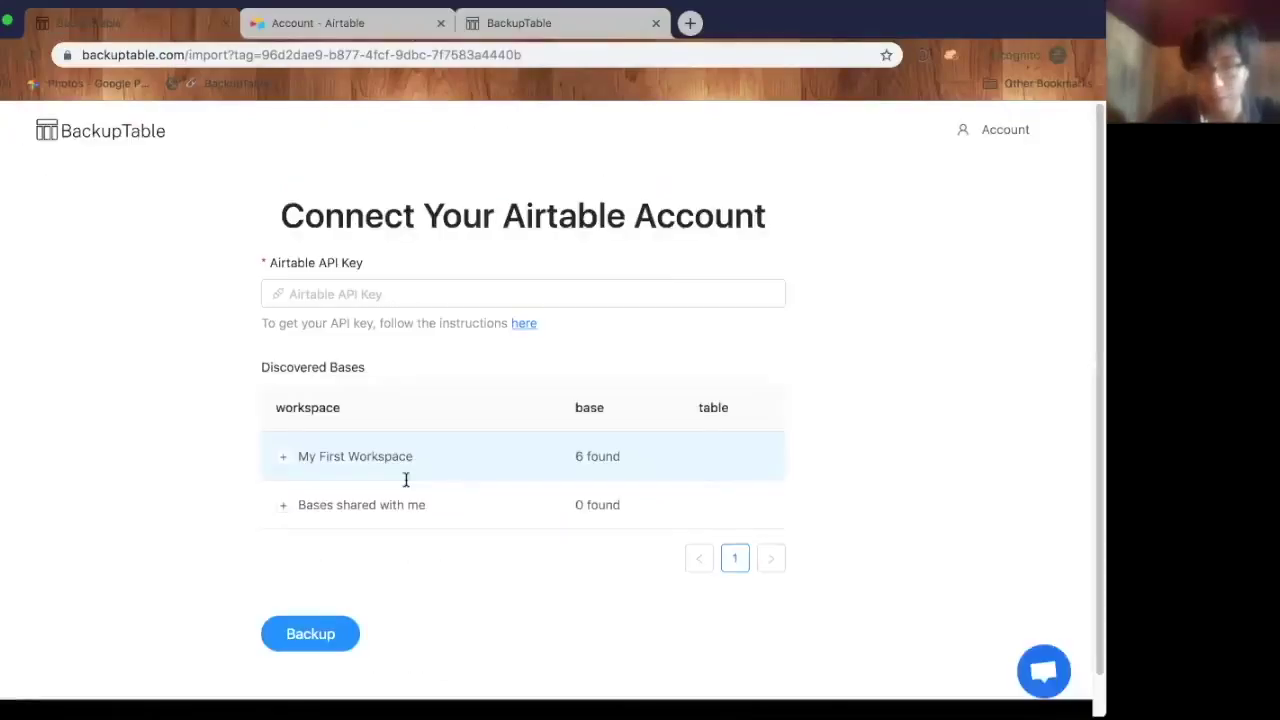
- Paste the Airtable API key, then expand My First Workspace and its Product planning base
{"action": "left_click", "coordinate": [408, 296]}
{"action": "key", "text": "super+v"}
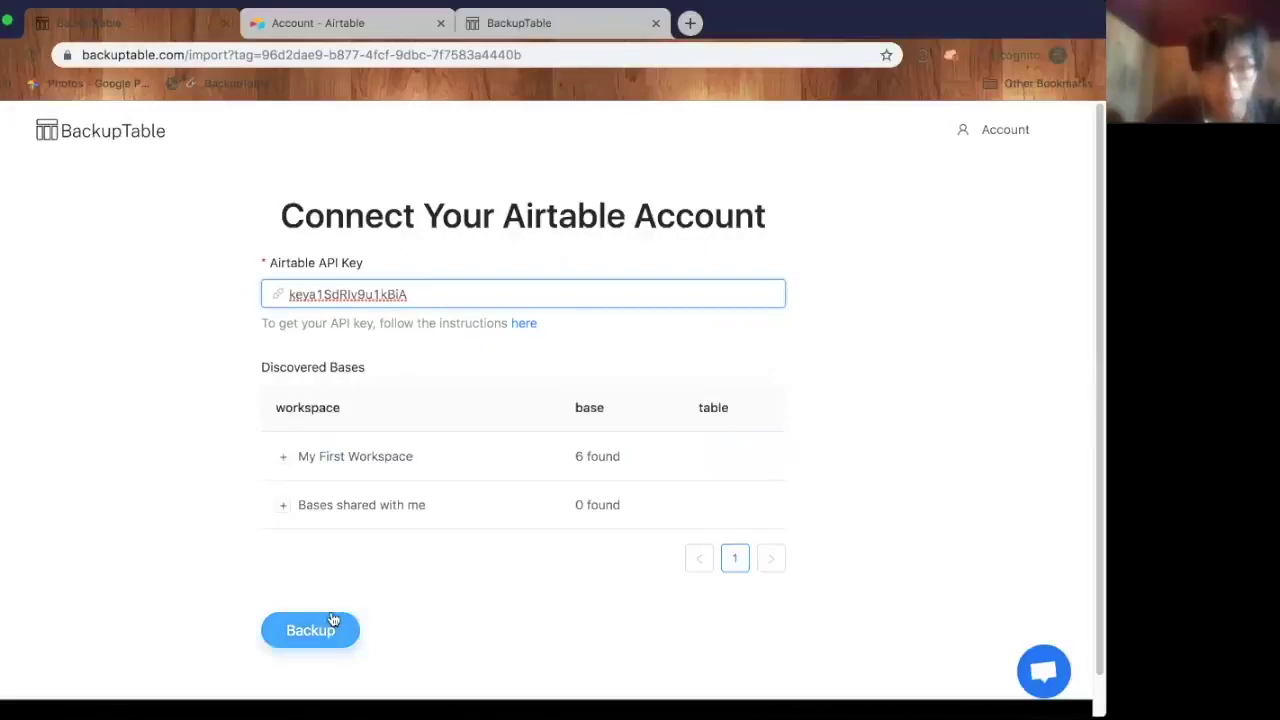
{"action": "scroll", "coordinate": [342, 317], "scroll_direction": "down", "scroll_amount": 1}
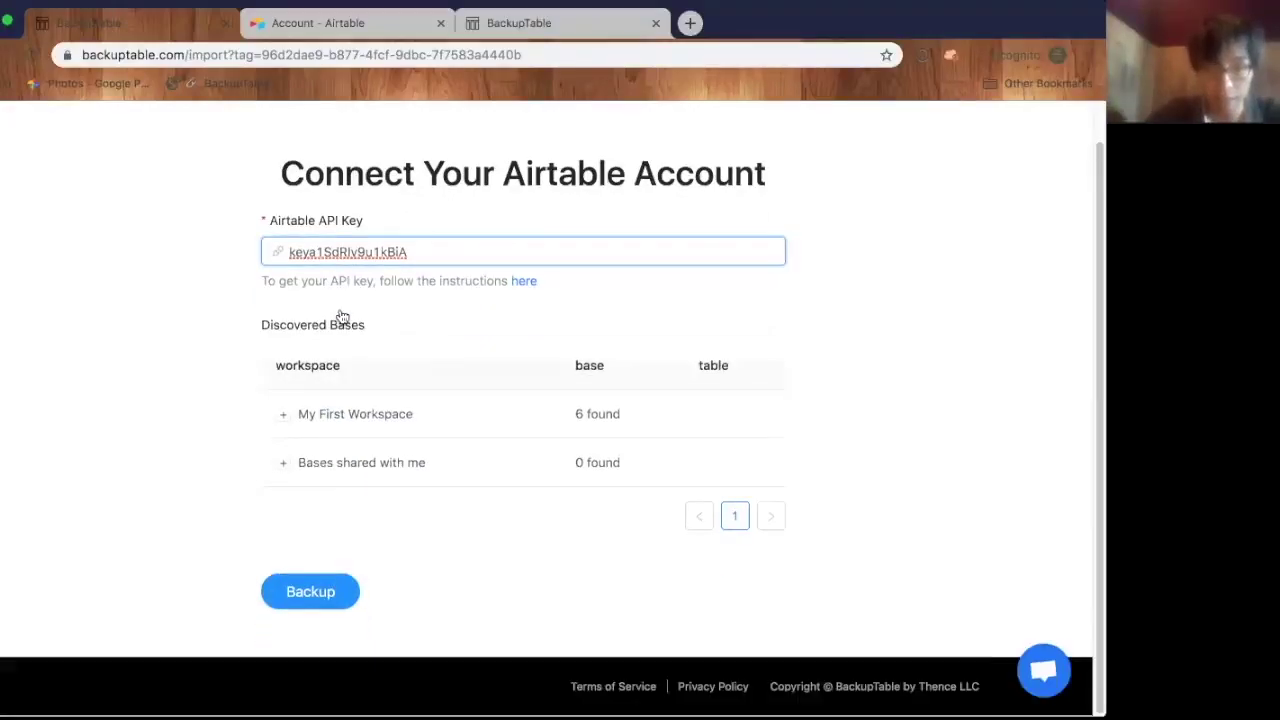
{"action": "left_click", "coordinate": [283, 414]}
{"action": "scroll", "coordinate": [300, 383], "scroll_direction": "down", "scroll_amount": 1}
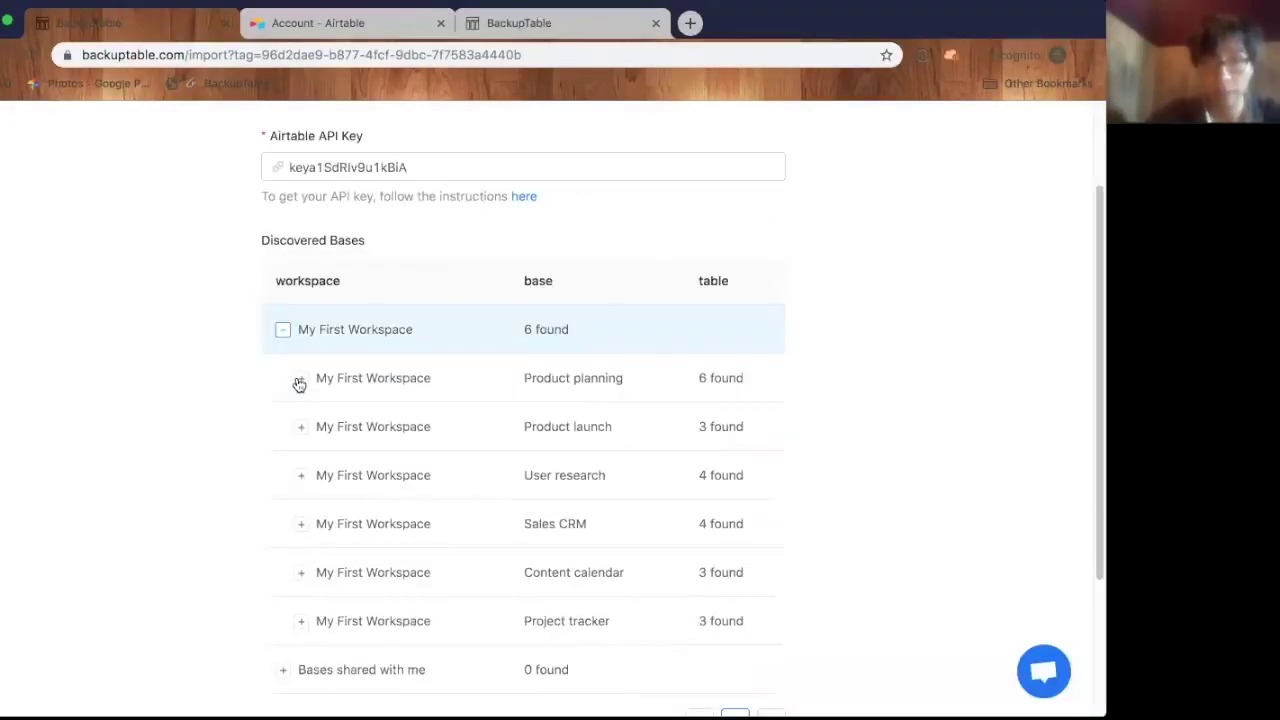
{"action": "left_click", "coordinate": [301, 380]}
{"action": "scroll", "coordinate": [300, 383], "scroll_direction": "down", "scroll_amount": 2}
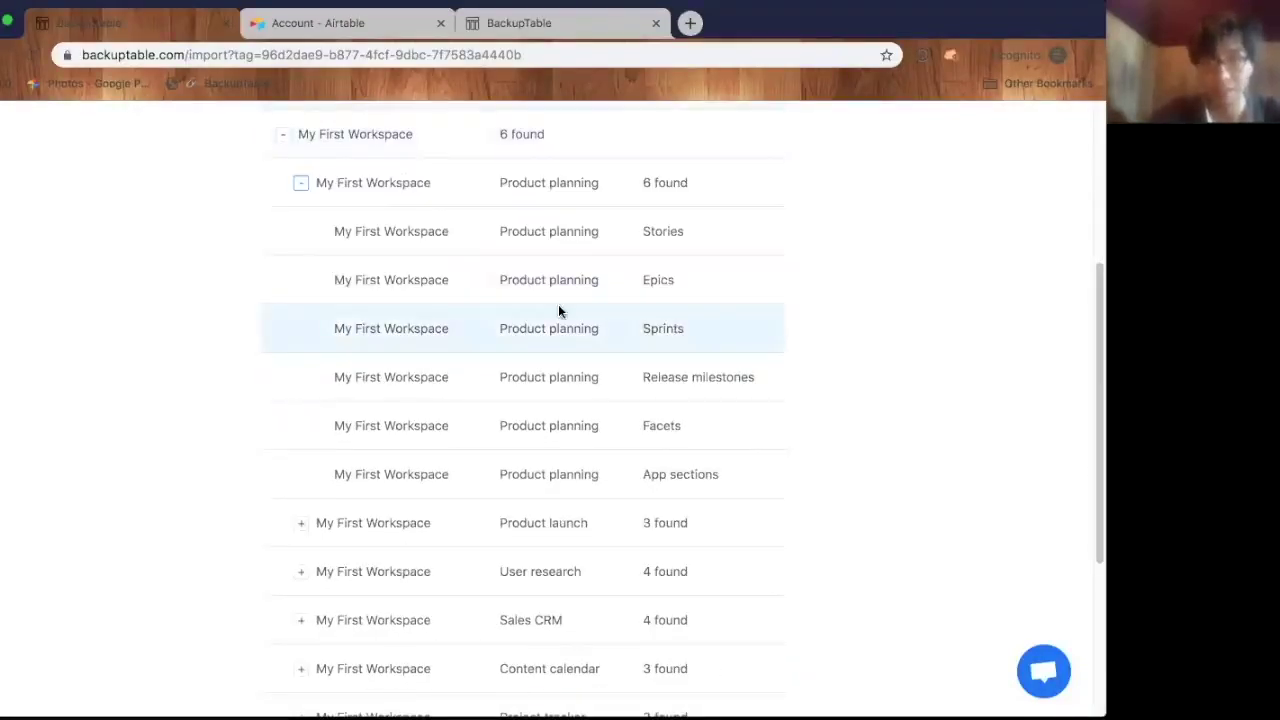
{"action": "scroll", "coordinate": [370, 206], "scroll_direction": "up", "scroll_amount": 1}
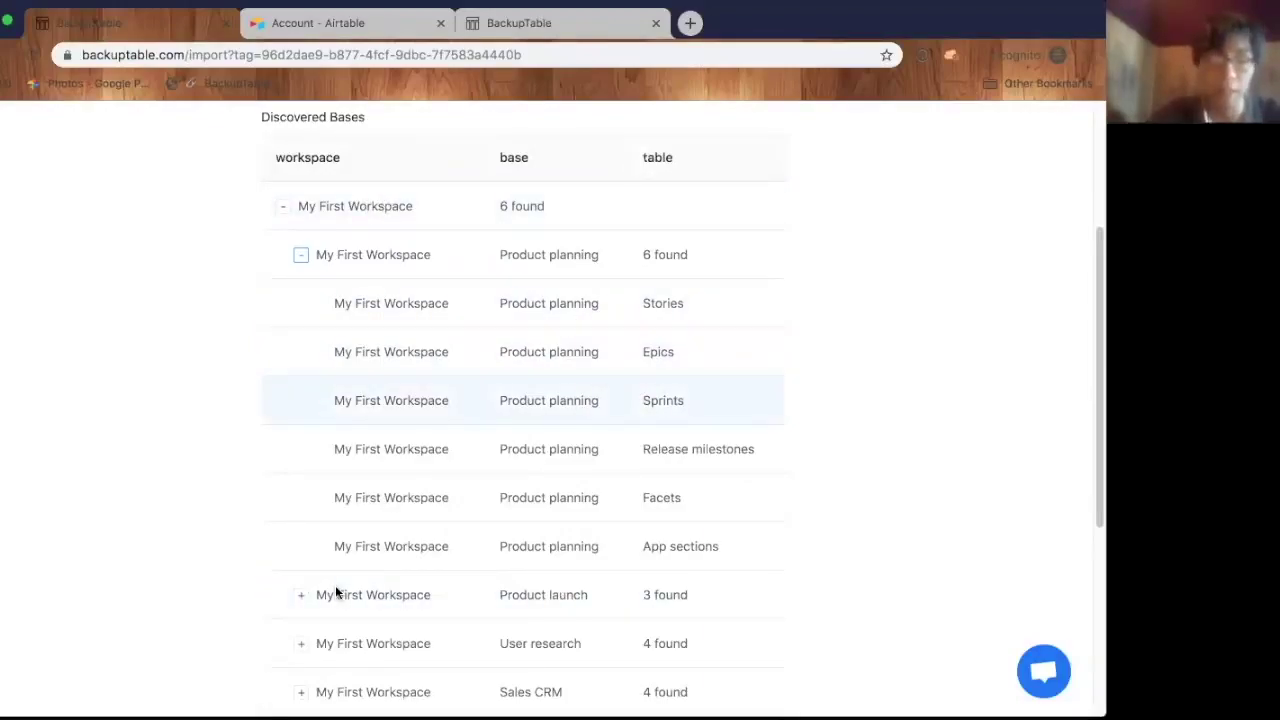
{"action": "scroll", "coordinate": [335, 588], "scroll_direction": "down", "scroll_amount": 5}
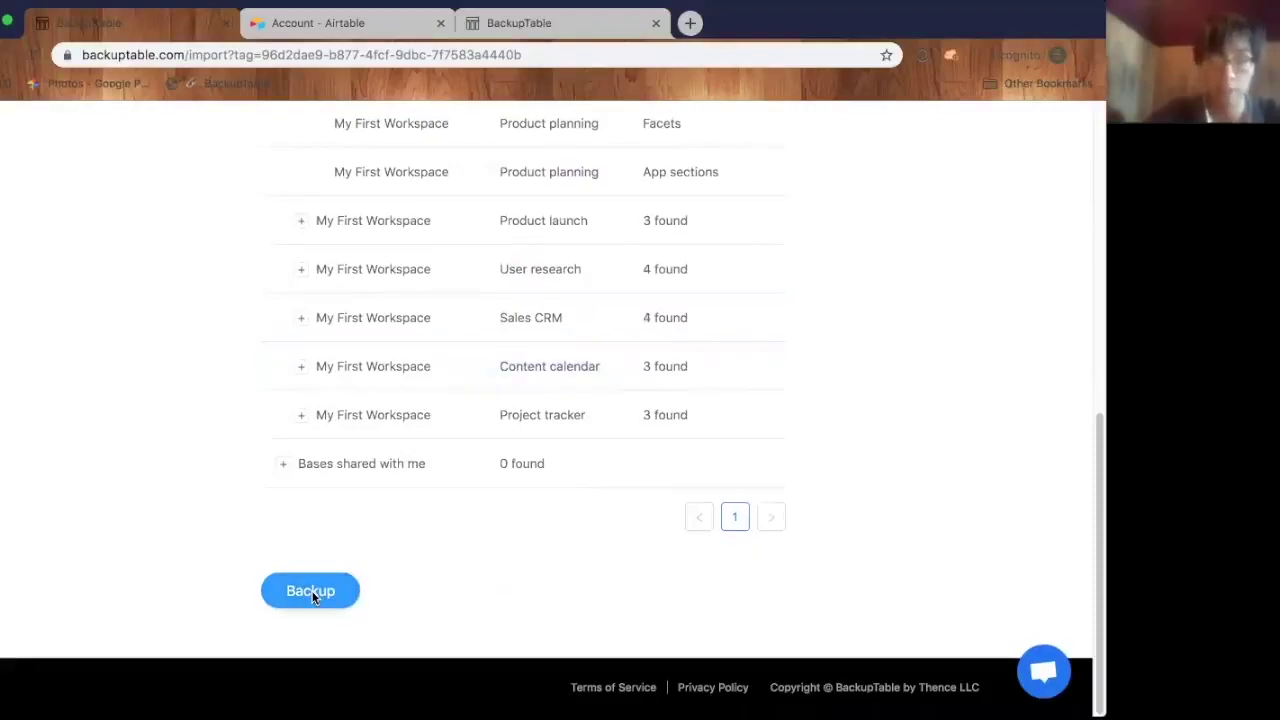
- Run the backup, download it as 1571430532.zip and show the zip in Finder
{"action": "left_click", "coordinate": [312, 592]}
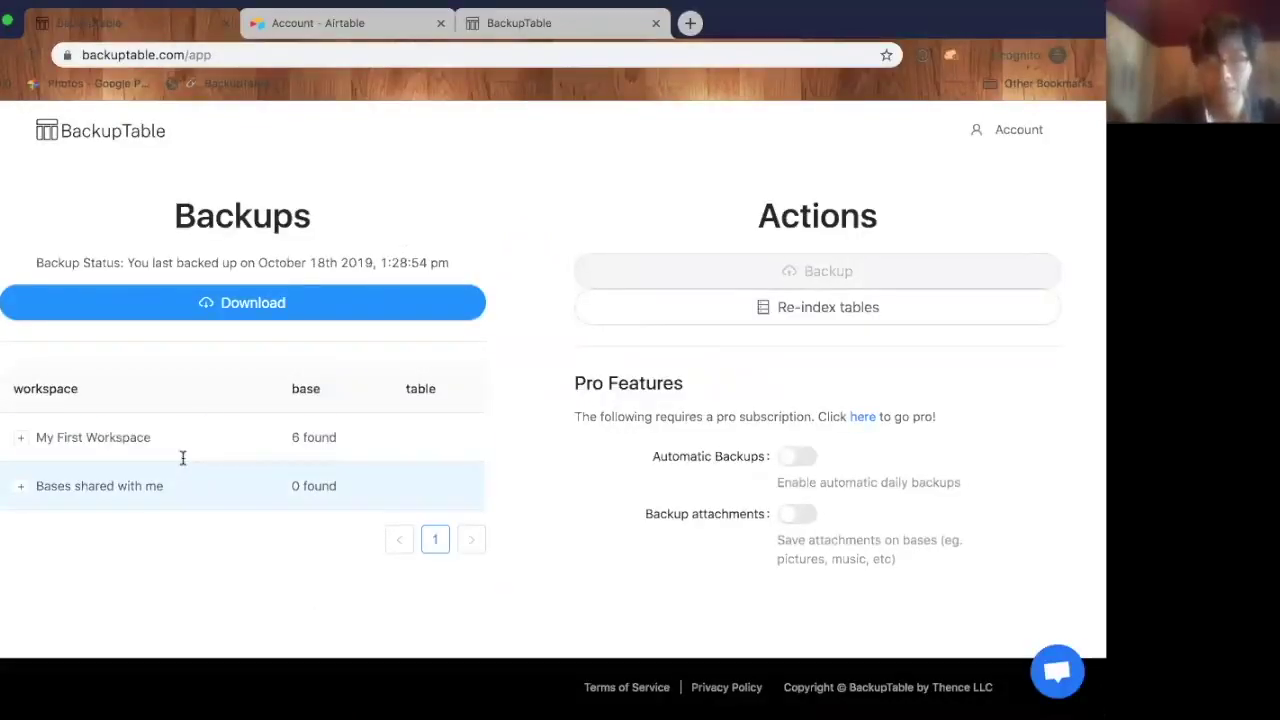
{"action": "left_click", "coordinate": [237, 272]}
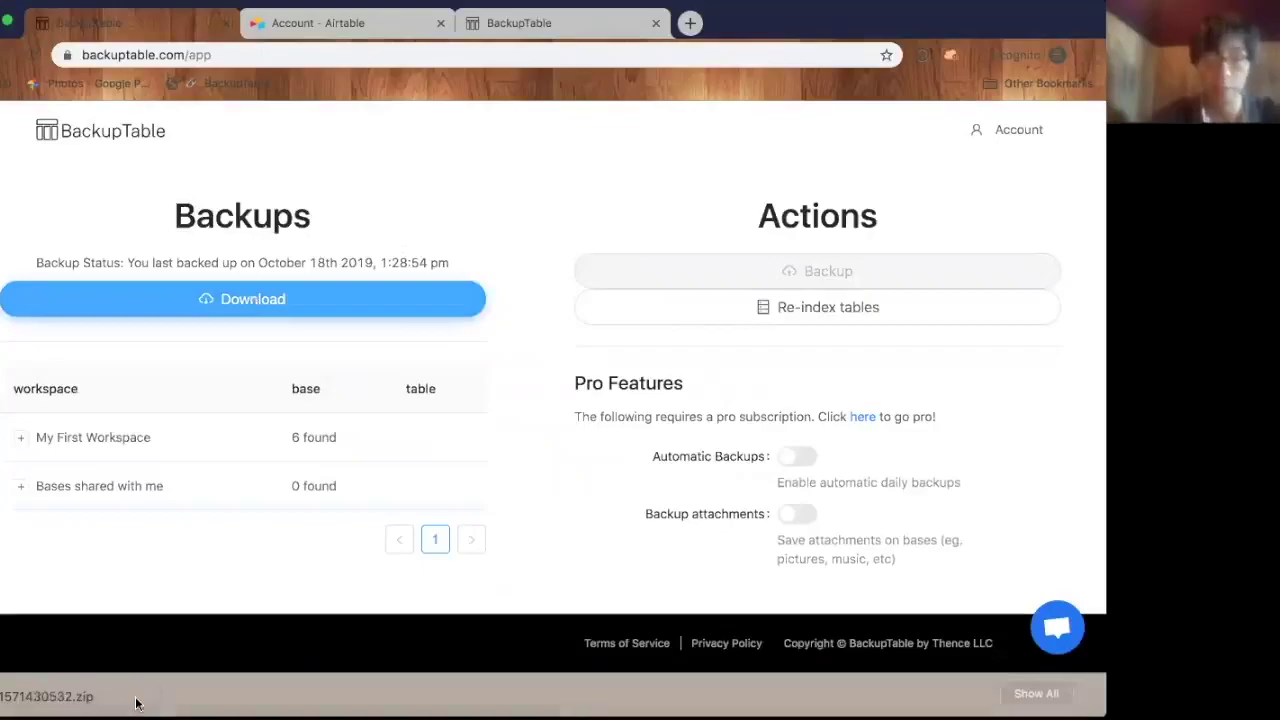
{"action": "right_click", "coordinate": [135, 703]}
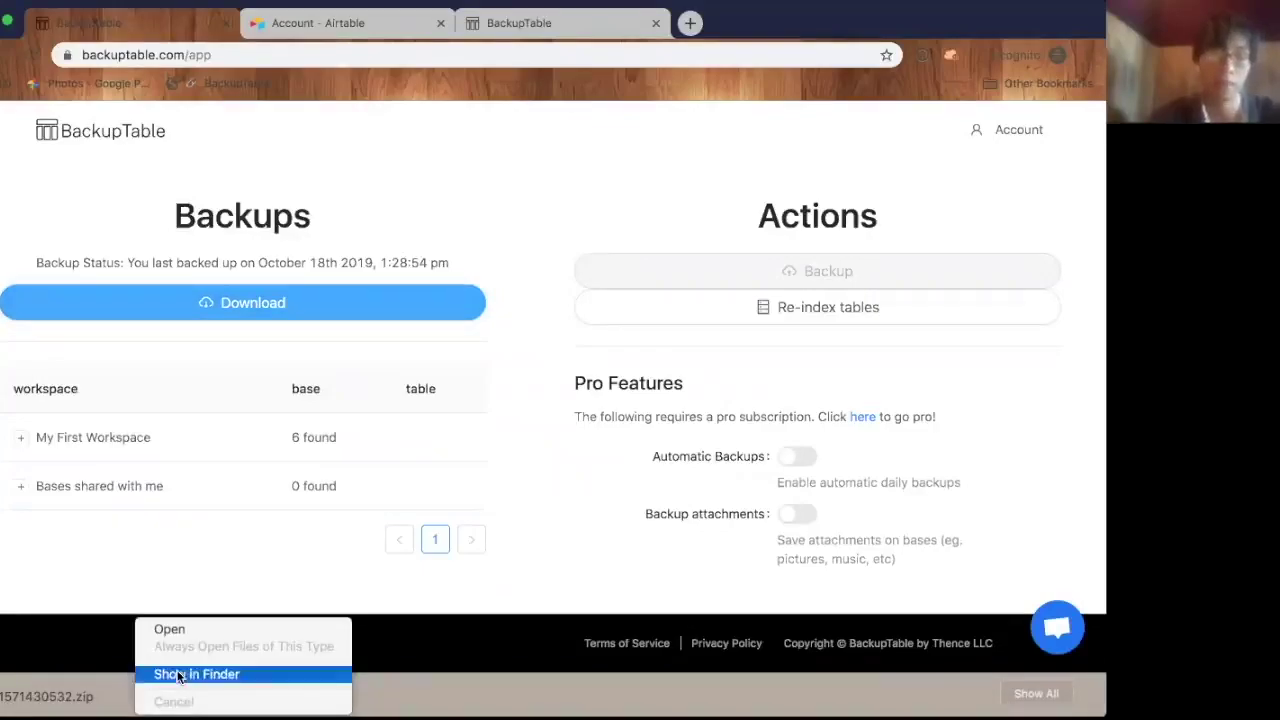
{"action": "left_click", "coordinate": [180, 677]}
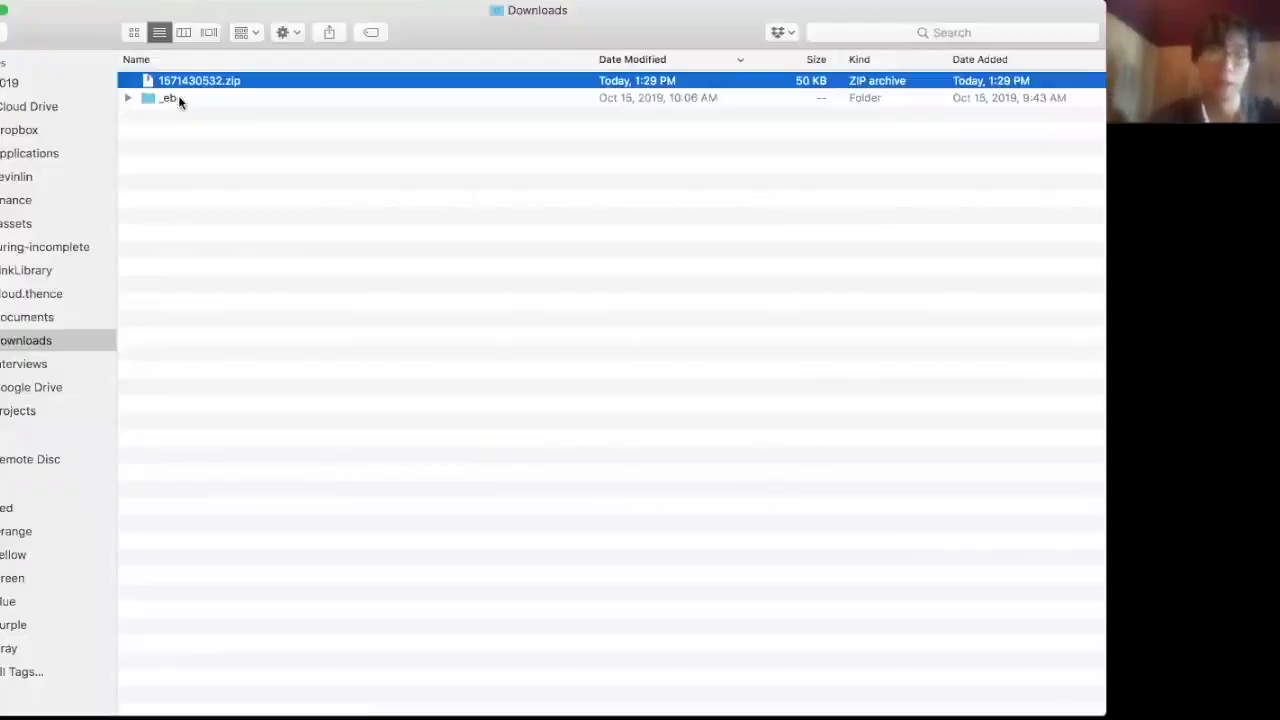
- Extract 1571430532.zip and expand the Accounts, Tasks and Sprints table folders to show their CSVs
{"action": "double_click", "coordinate": [189, 82]}
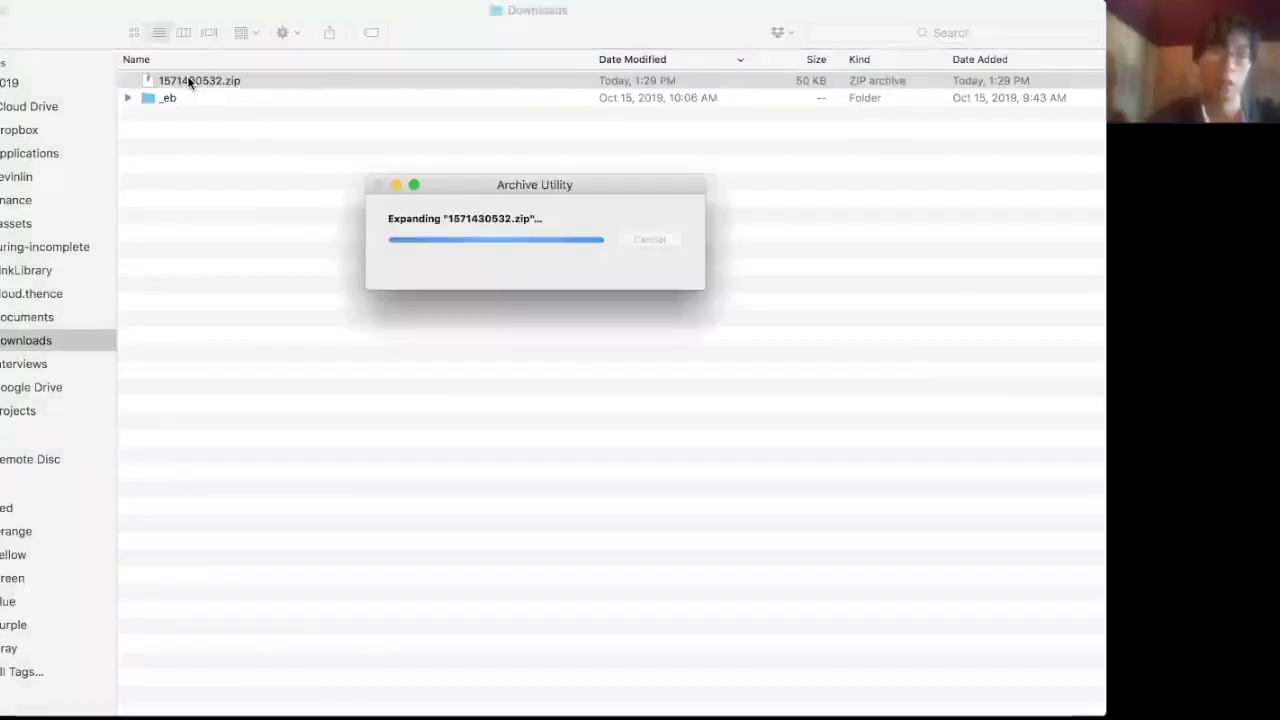
{"action": "key", "text": "Right"}
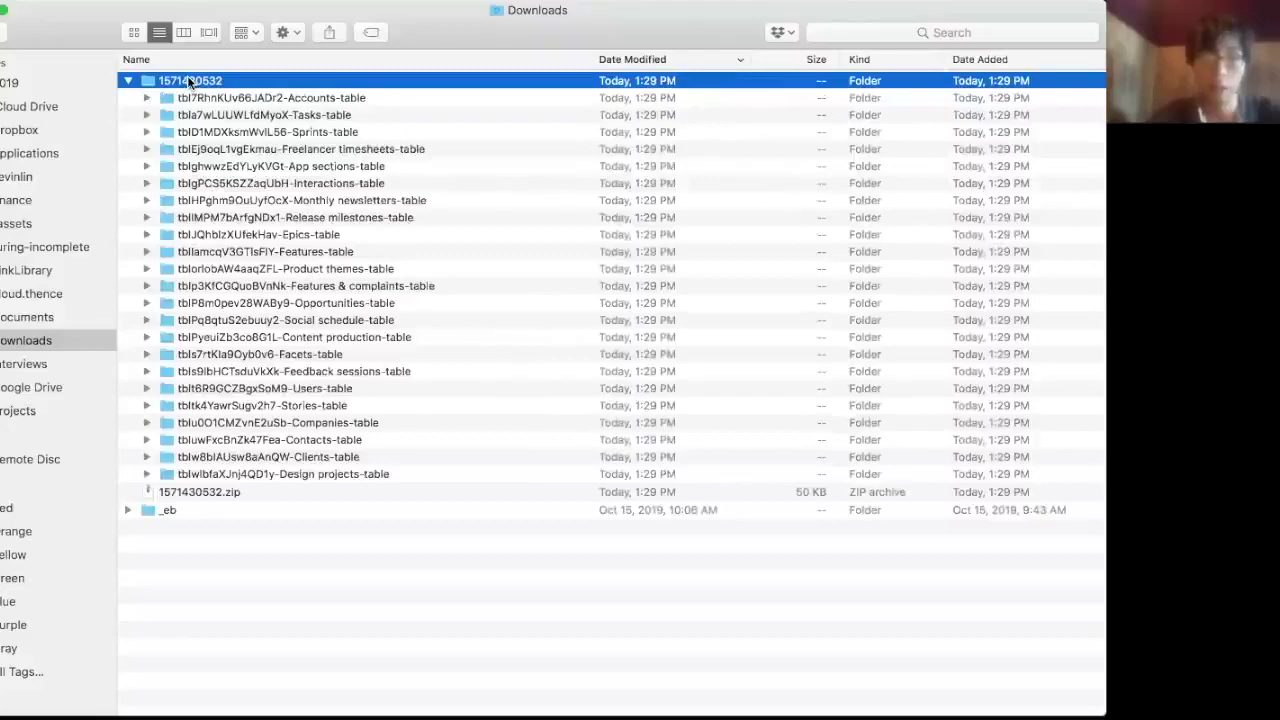
{"action": "key", "text": "Down"}
{"action": "key", "text": "Right"}
{"action": "key", "text": "Down"}
{"action": "key", "text": "Down"}
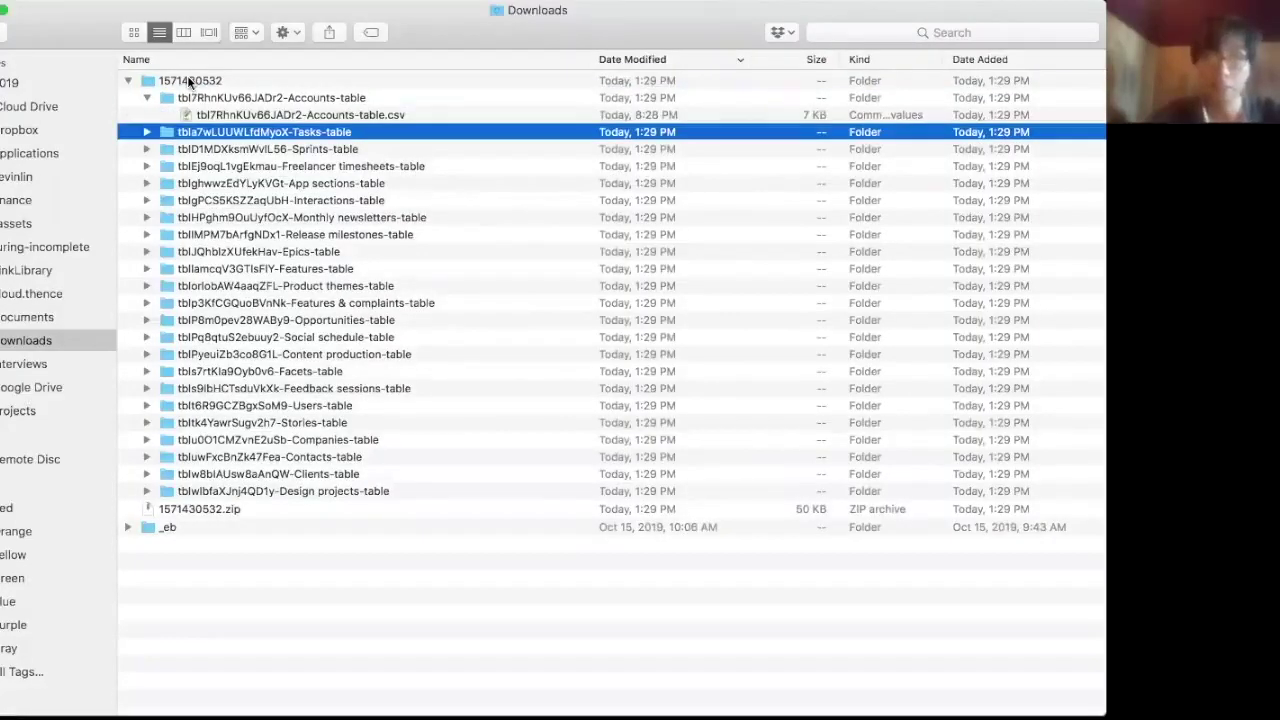
{"action": "key", "text": "Right"}
{"action": "key", "text": "Down"}
{"action": "key", "text": "Down"}
{"action": "key", "text": "Right"}
{"action": "key", "text": "Down"}
{"action": "key", "text": "Down"}
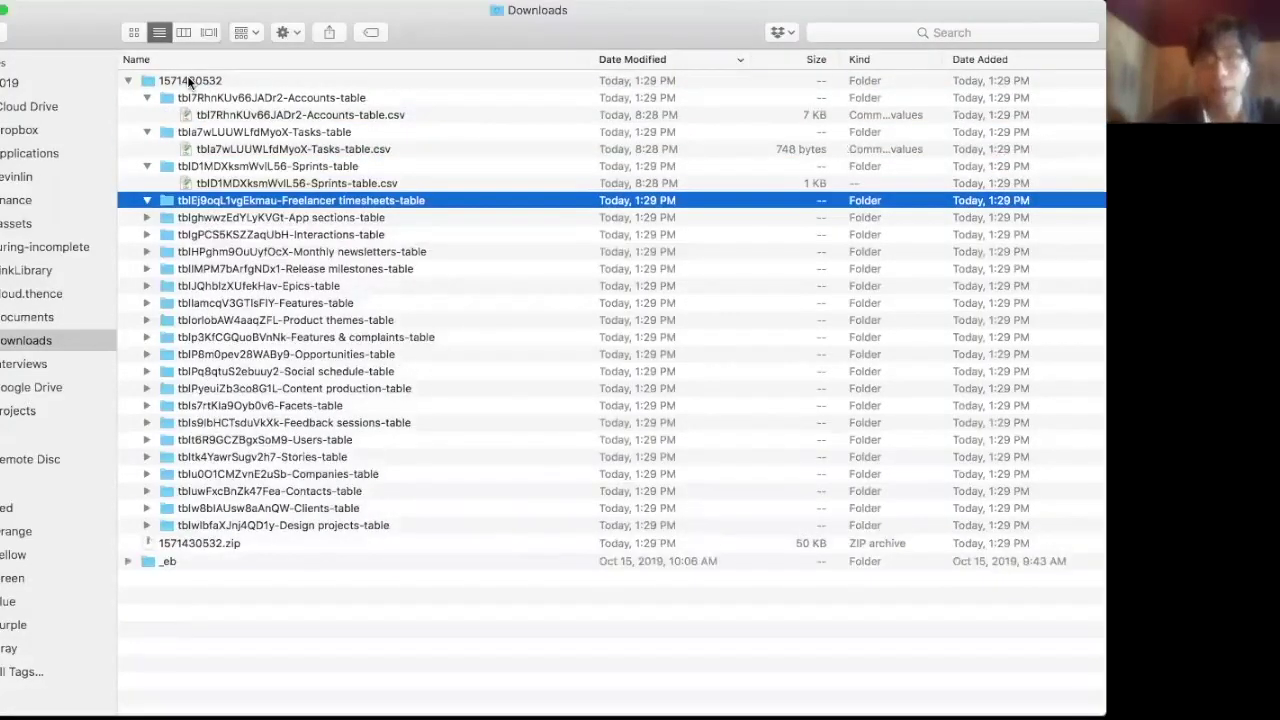
{"action": "key", "text": "Down"}
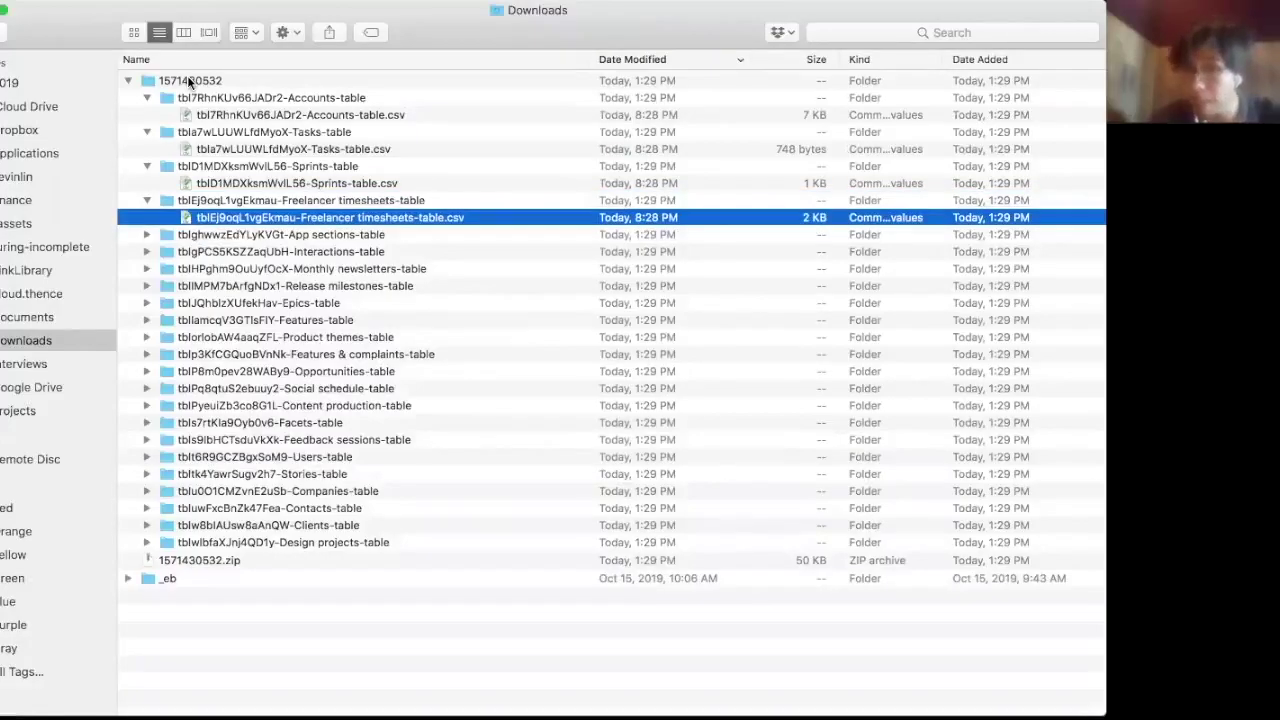
{"action": "key", "text": "super+Tab"}
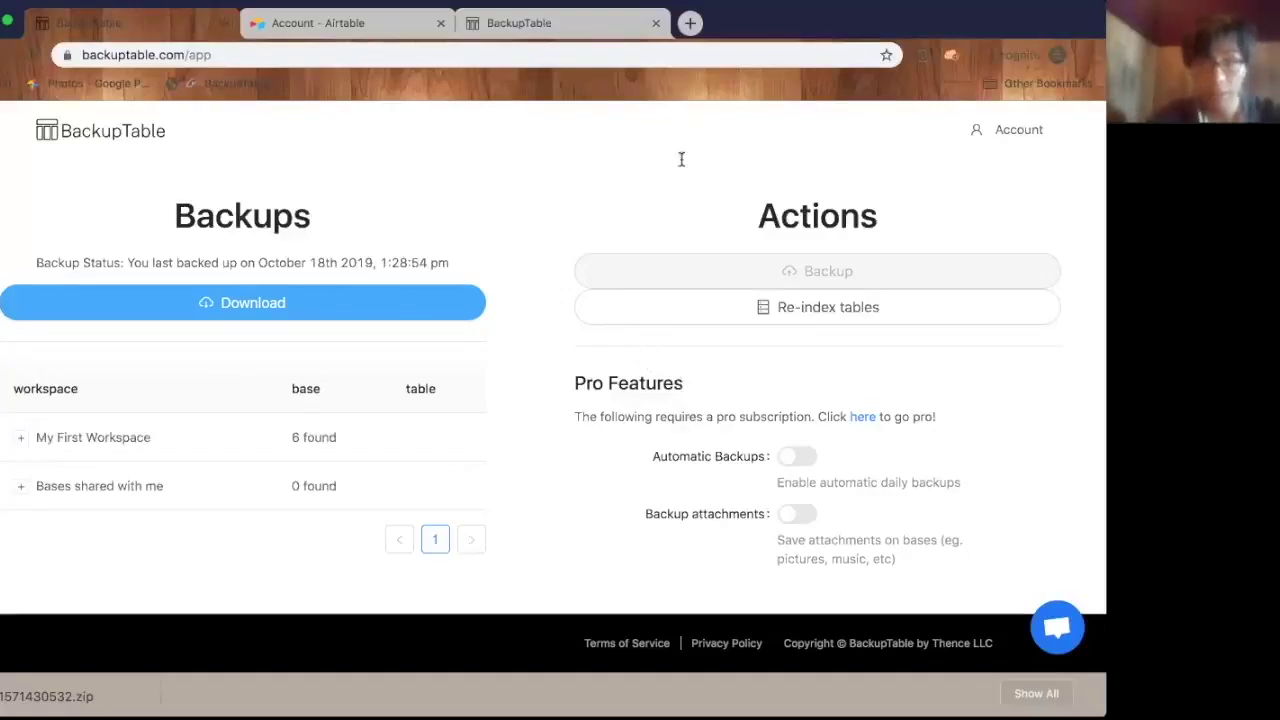
- Return to the BackupTable app page and move to page 2 of the workspace list, showing Wiki and Self
{"action": "key", "text": "super+grave"}
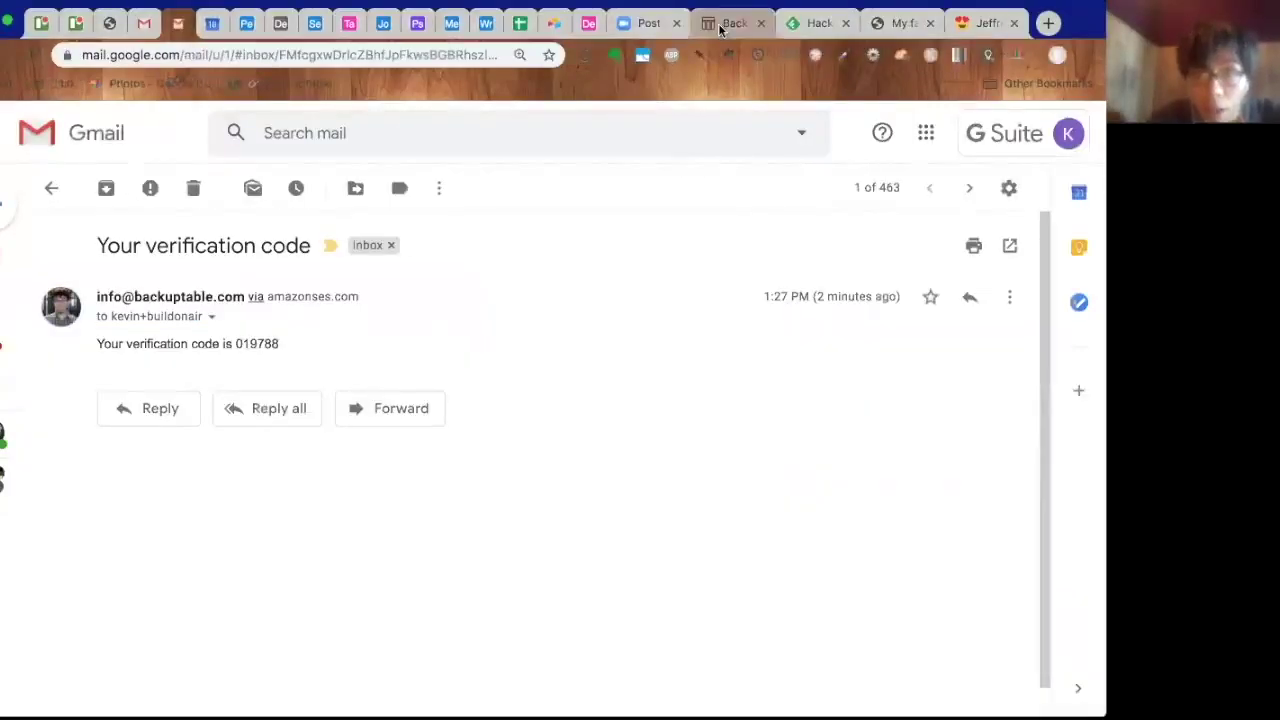
{"action": "left_click", "coordinate": [722, 24]}
{"action": "scroll", "coordinate": [575, 334], "scroll_direction": "down", "scroll_amount": 1}
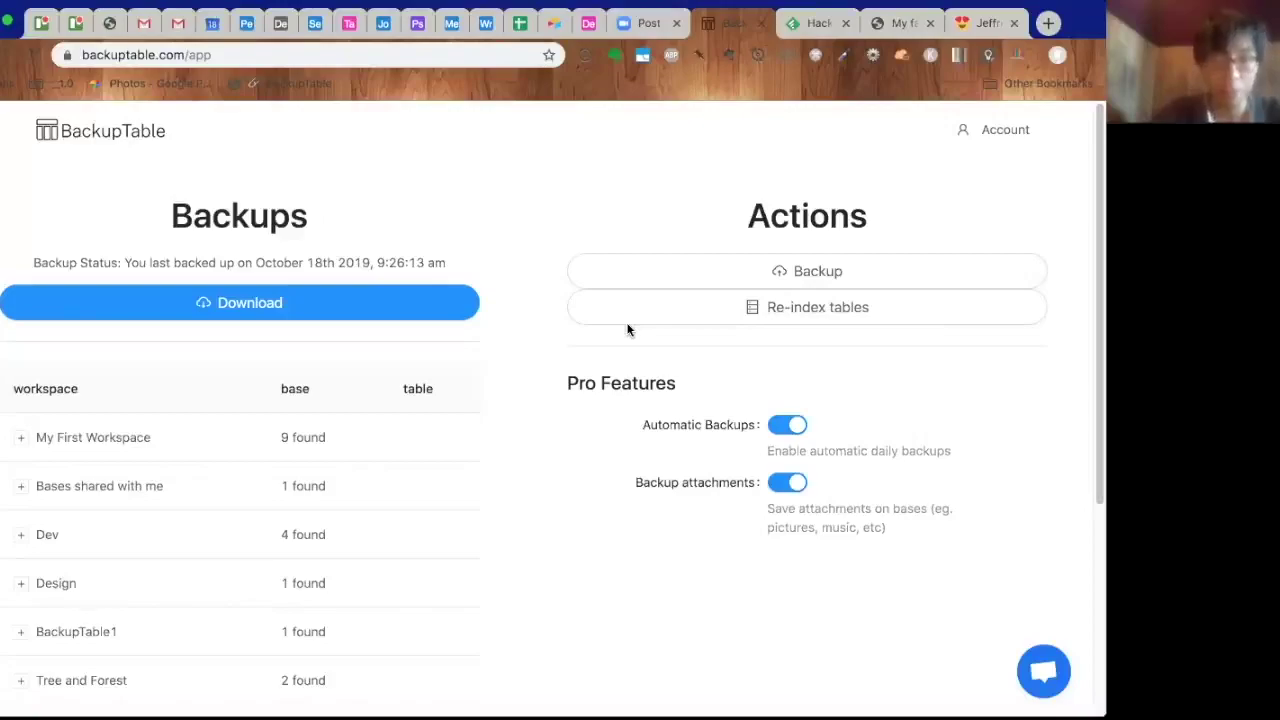
{"action": "scroll", "coordinate": [628, 330], "scroll_direction": "down", "scroll_amount": 5}
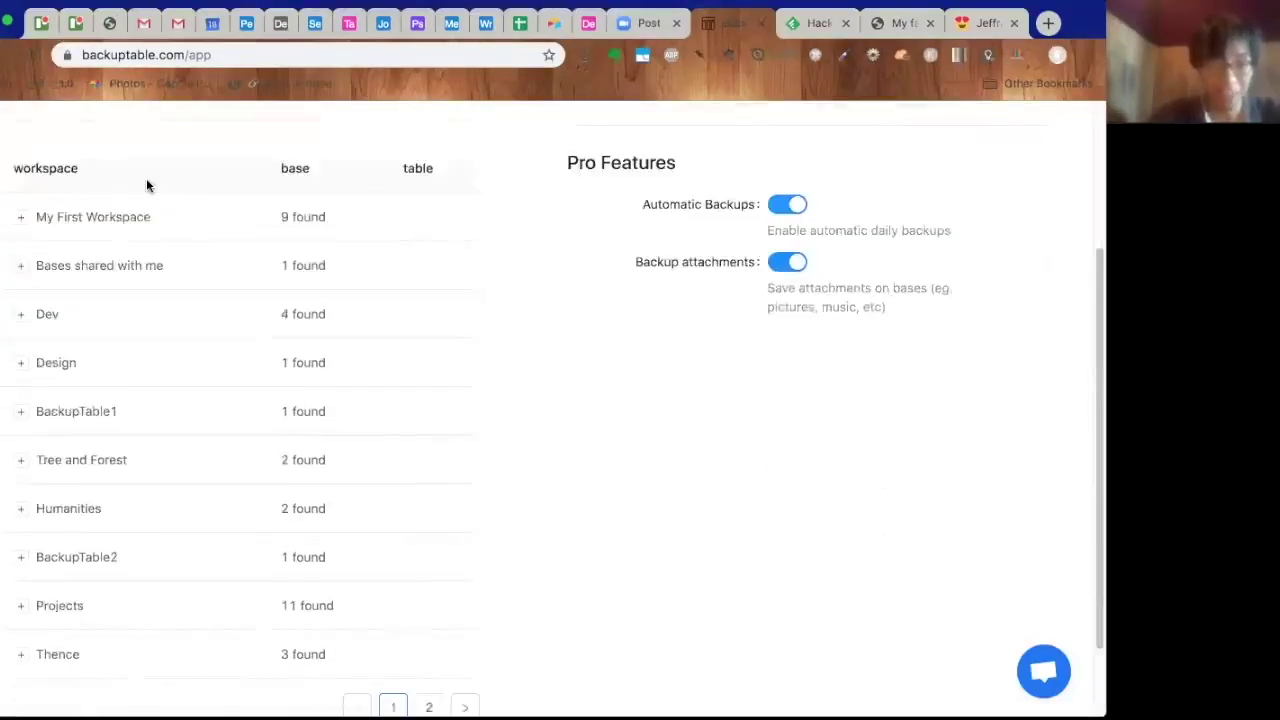
{"action": "scroll", "coordinate": [97, 180], "scroll_direction": "down", "scroll_amount": 2}
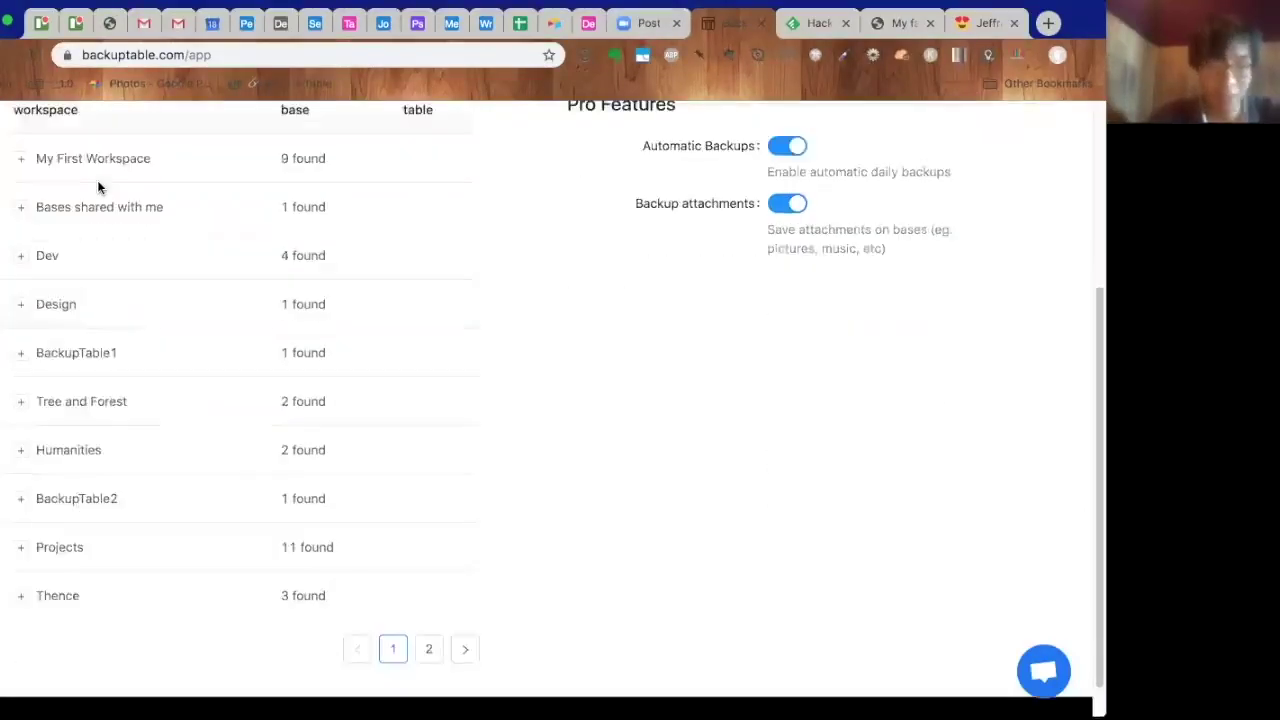
{"action": "scroll", "coordinate": [97, 180], "scroll_direction": "up", "scroll_amount": 2}
{"action": "scroll", "coordinate": [97, 180], "scroll_direction": "down", "scroll_amount": 1}
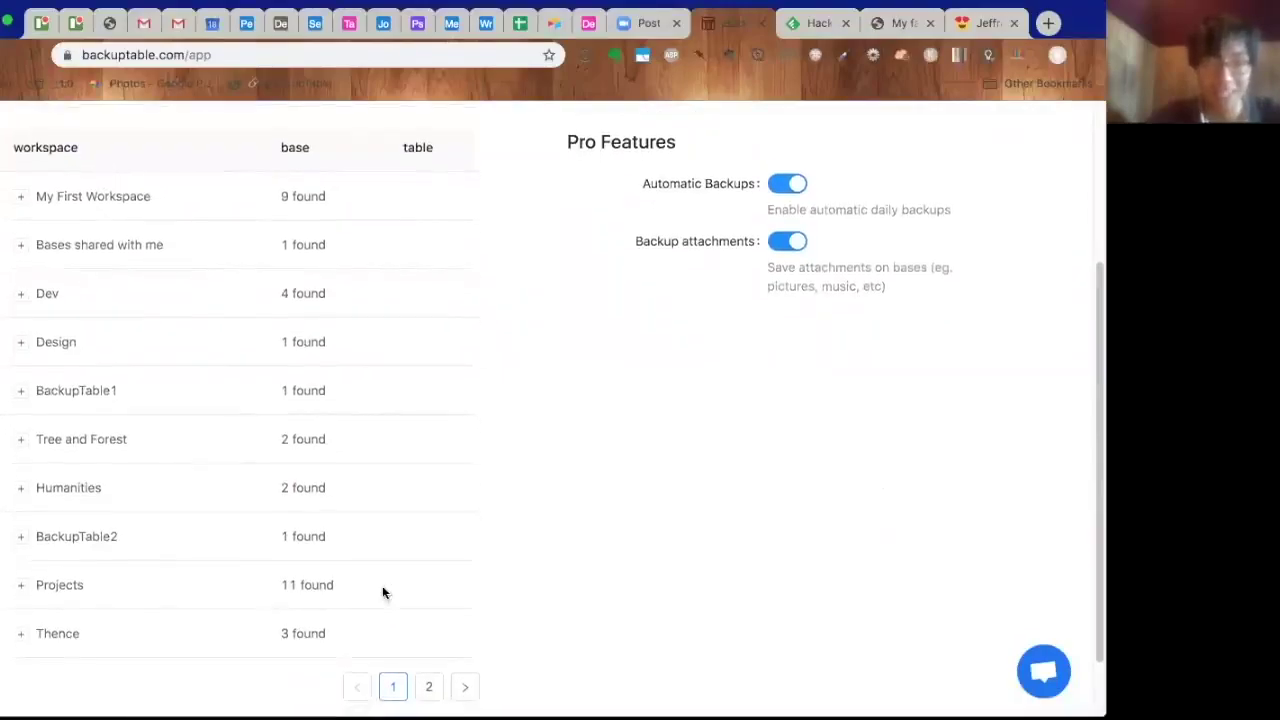
{"action": "left_click", "coordinate": [468, 688]}
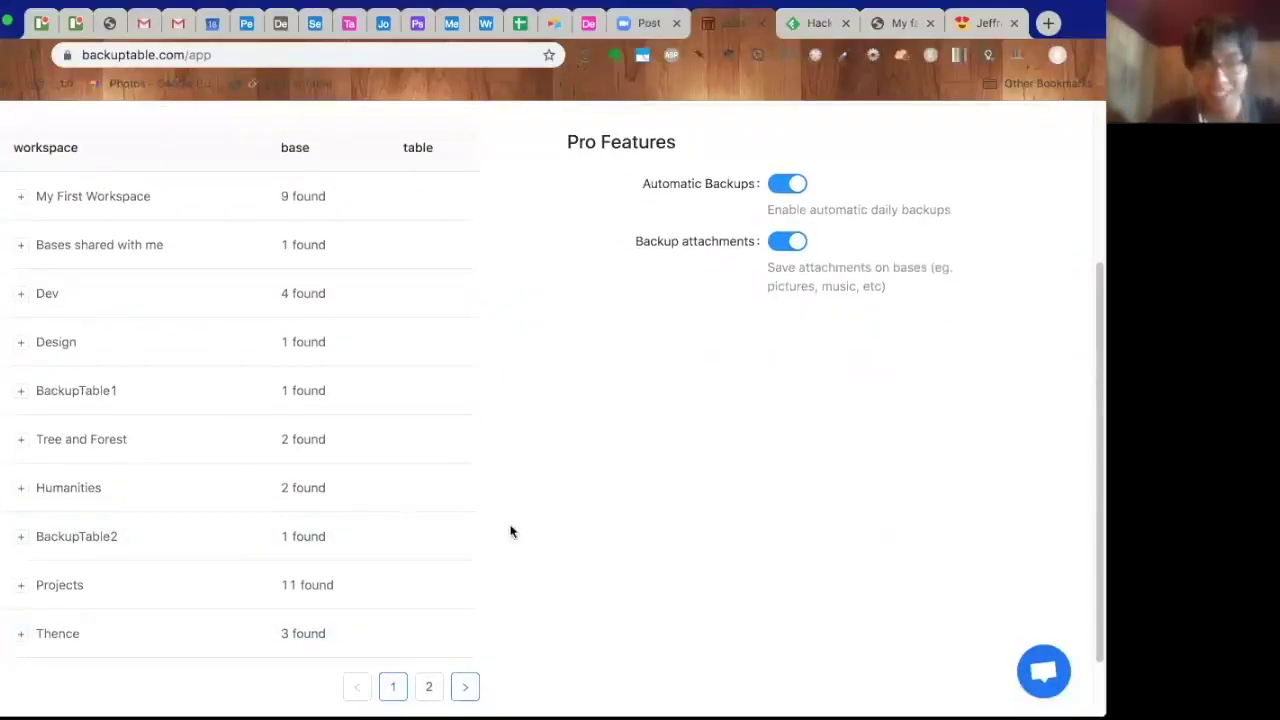
{"action": "scroll", "coordinate": [592, 368], "scroll_direction": "up", "scroll_amount": 1}
{"action": "scroll", "coordinate": [460, 345], "scroll_direction": "down", "scroll_amount": 1}
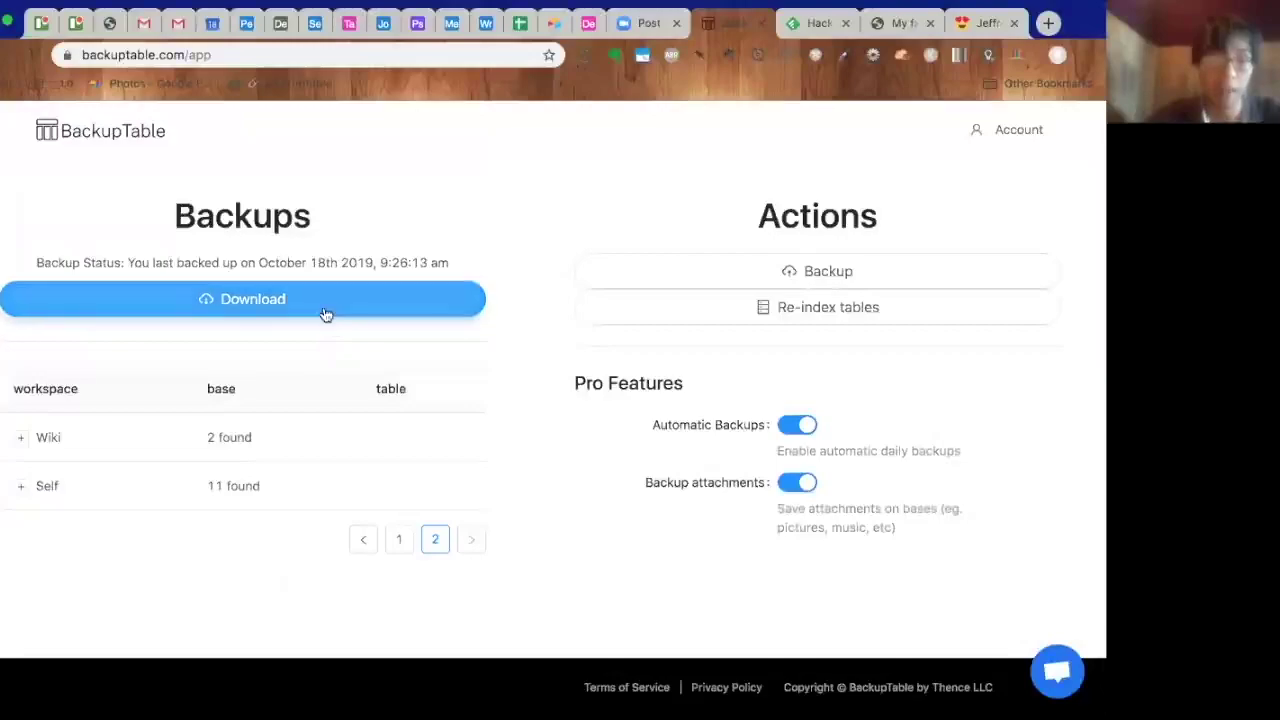
- Download the latest backup as 1571415950.zip and switch to Finder's Downloads folder
{"action": "left_click", "coordinate": [324, 314]}
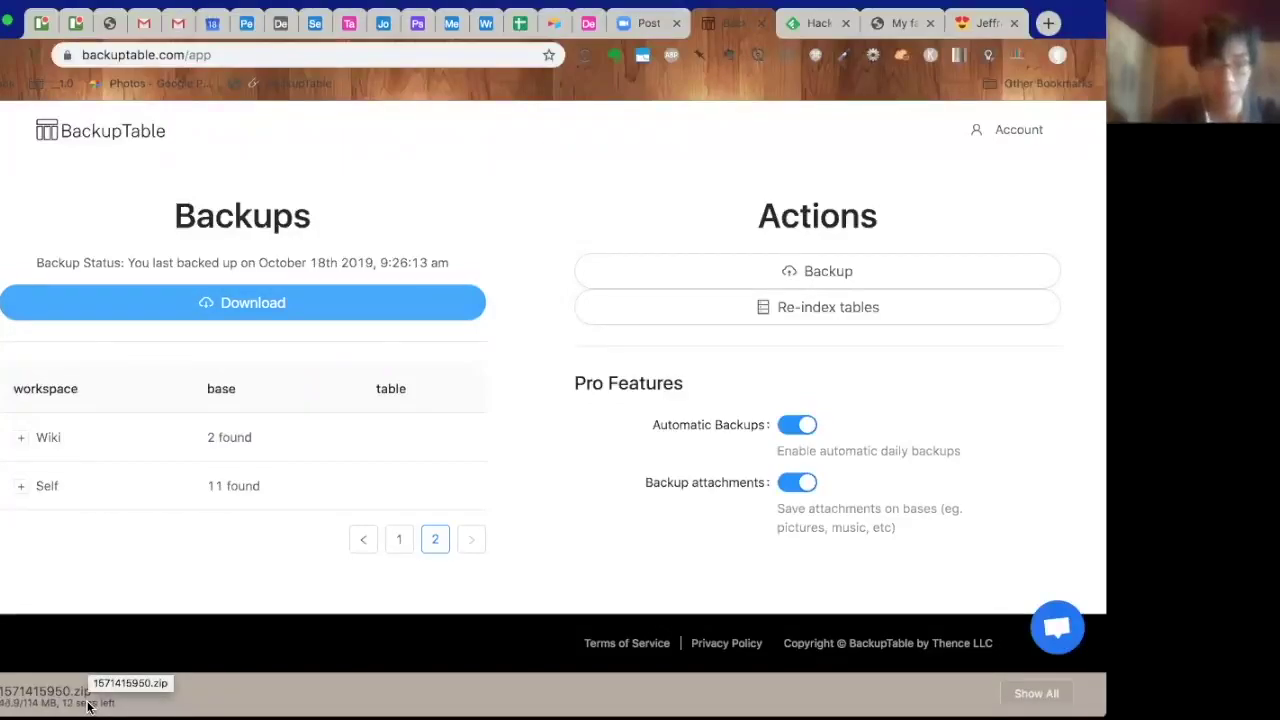
{"action": "scroll", "coordinate": [466, 517], "scroll_direction": "up", "scroll_amount": 1}
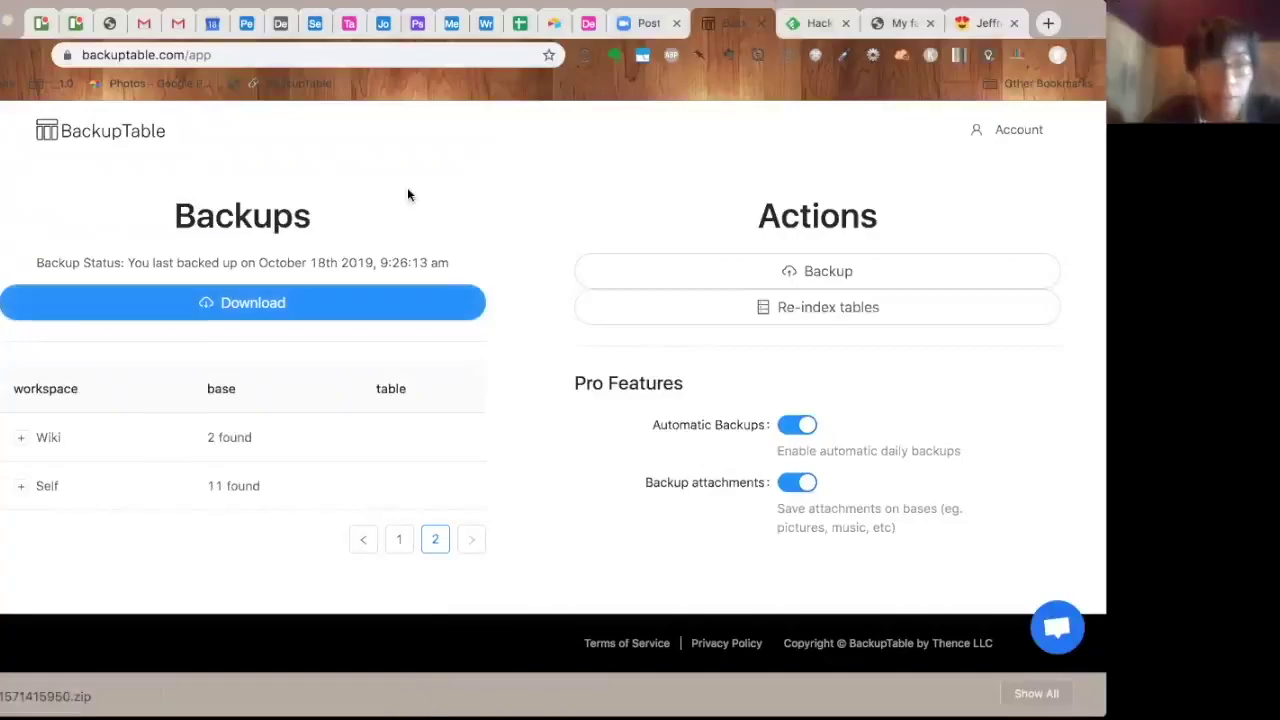
{"action": "key", "text": "super+Tab"}
- Unzip the downloaded 1571415950.zip backup in Downloads
{"action": "left_click", "coordinate": [146, 81]}
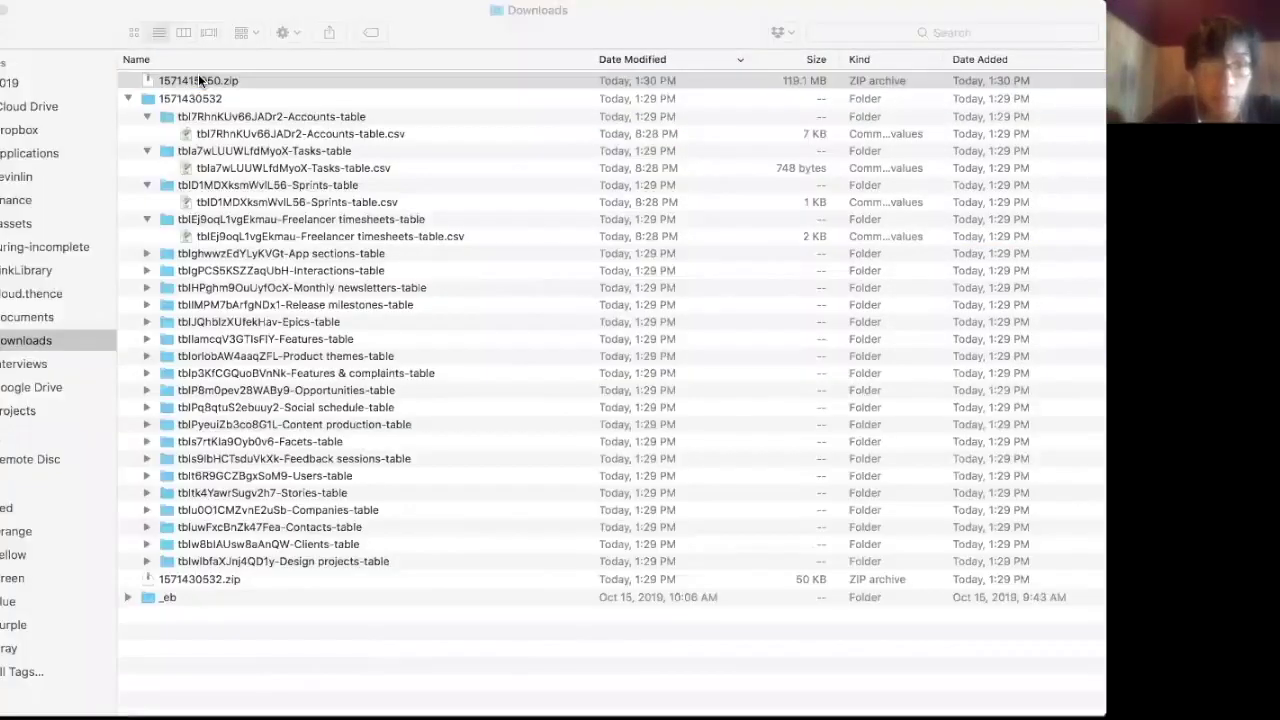
{"action": "double_click", "coordinate": [198, 80]}
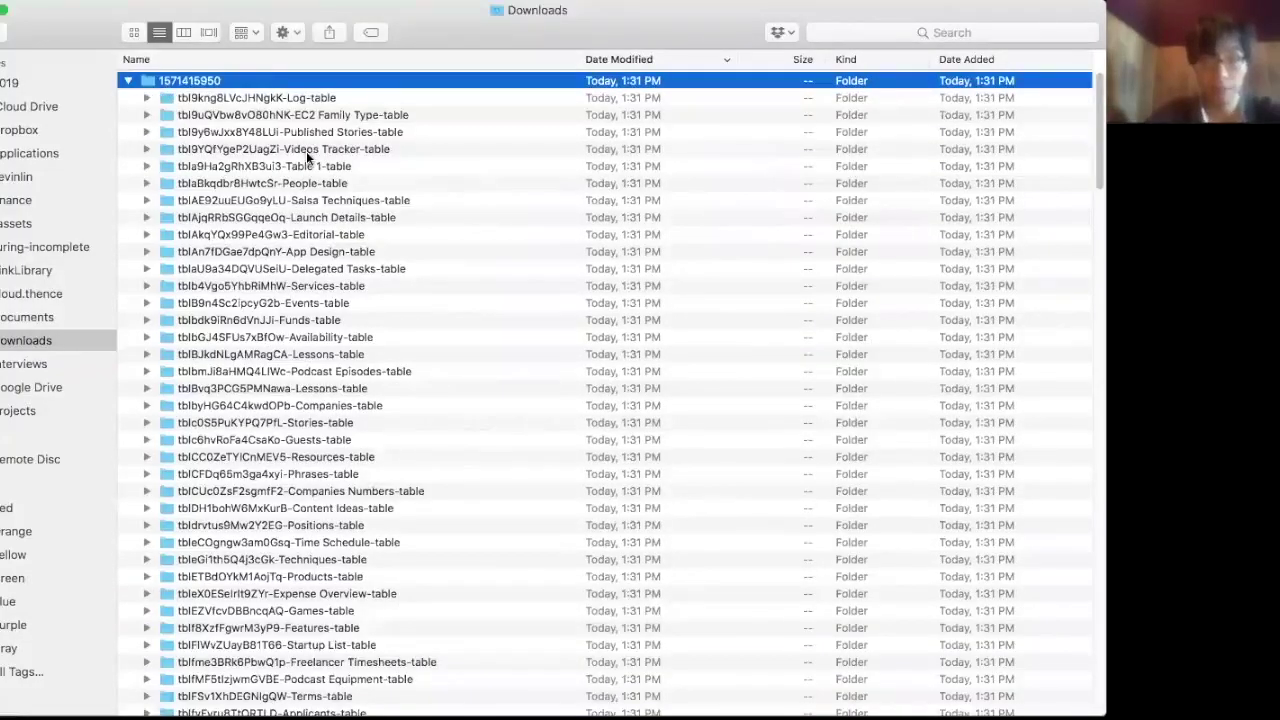
{"action": "scroll", "coordinate": [306, 151], "scroll_direction": "down", "scroll_amount": 5}
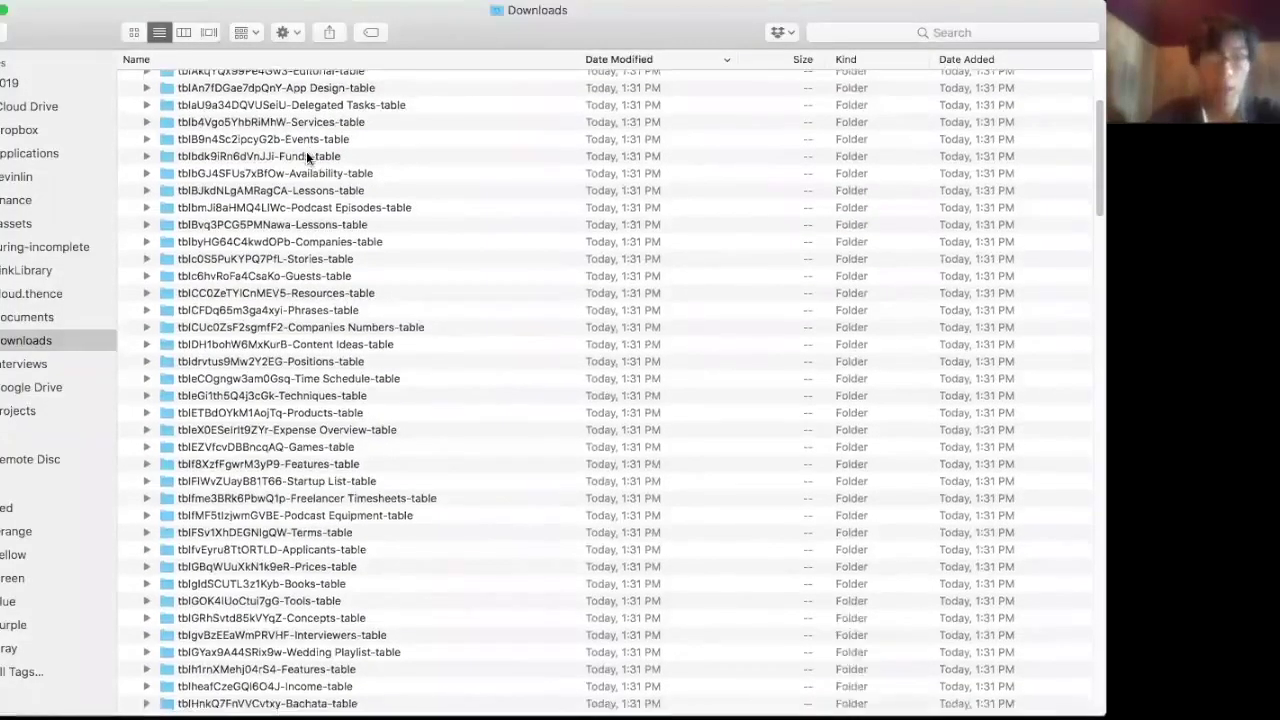
{"action": "scroll", "coordinate": [306, 151], "scroll_direction": "down", "scroll_amount": 3}
- Expand the PeopleV2-table folder of the extracted backup to list its files
{"action": "scroll", "coordinate": [306, 151], "scroll_direction": "up", "scroll_amount": 8}
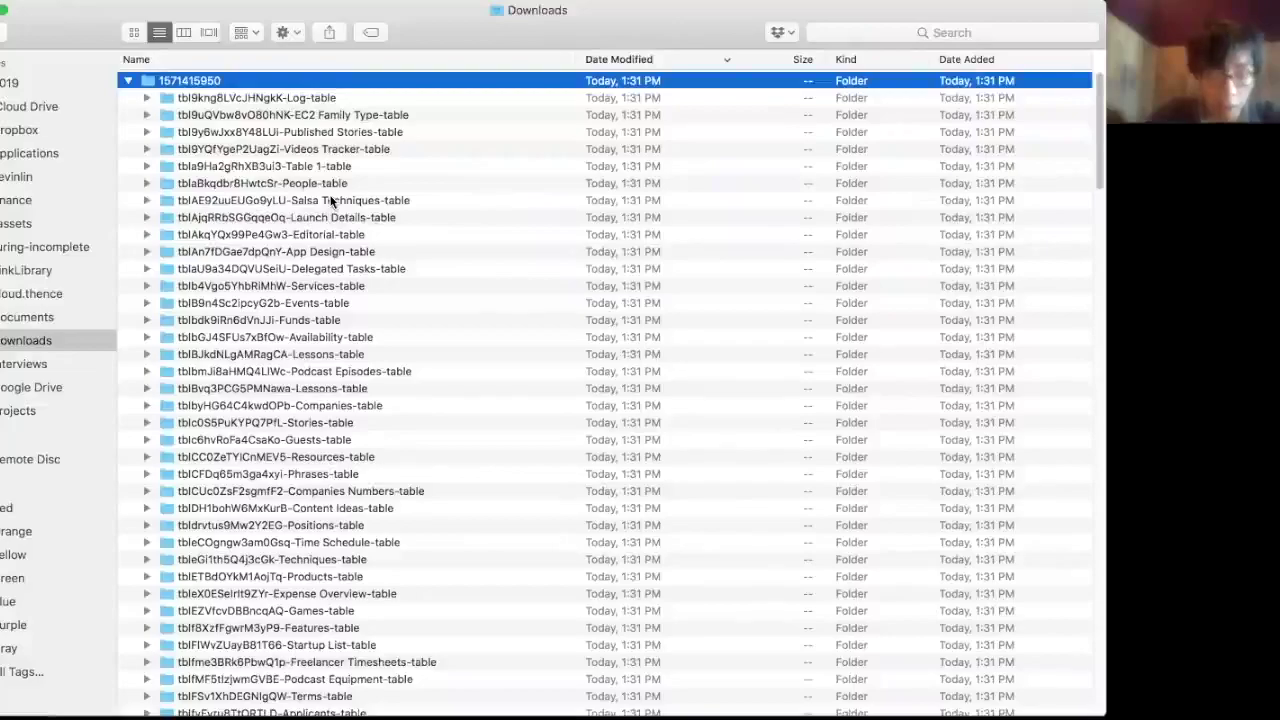
{"action": "scroll", "coordinate": [331, 200], "scroll_direction": "down", "scroll_amount": 10}
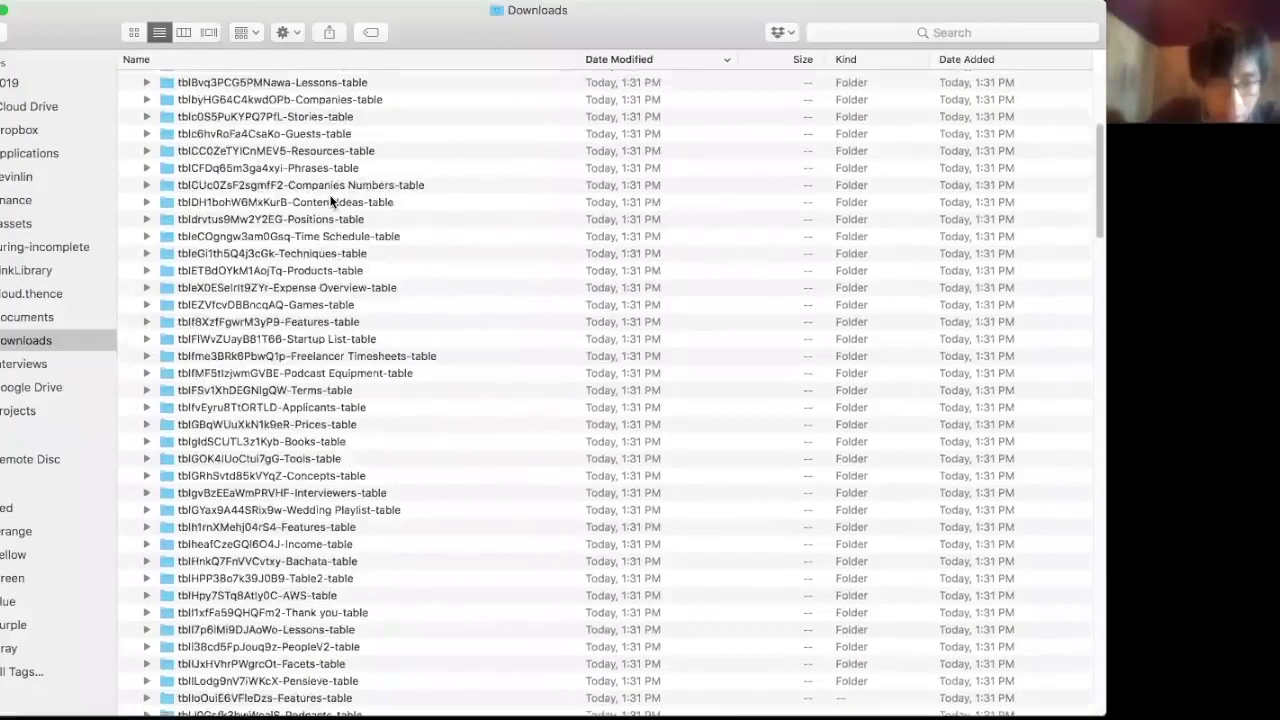
{"action": "scroll", "coordinate": [331, 200], "scroll_direction": "down", "scroll_amount": 7}
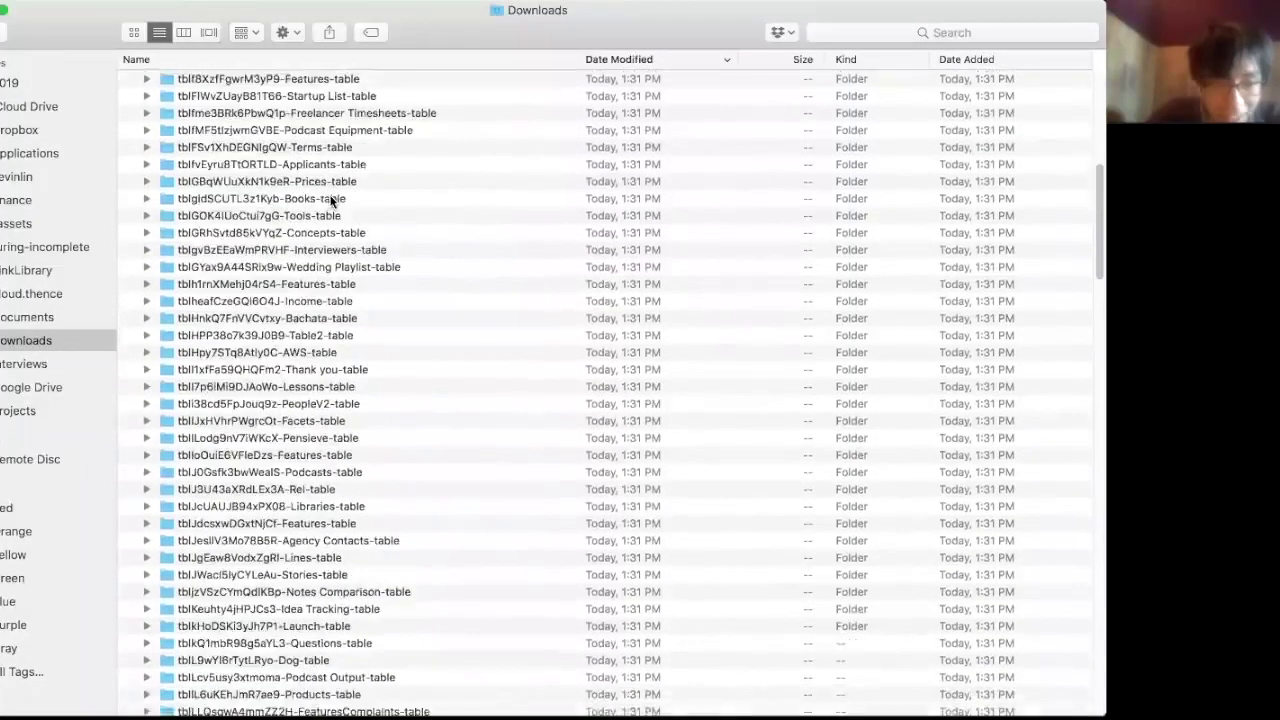
{"action": "scroll", "coordinate": [331, 200], "scroll_direction": "down", "scroll_amount": 1}
{"action": "left_click", "coordinate": [318, 362]}
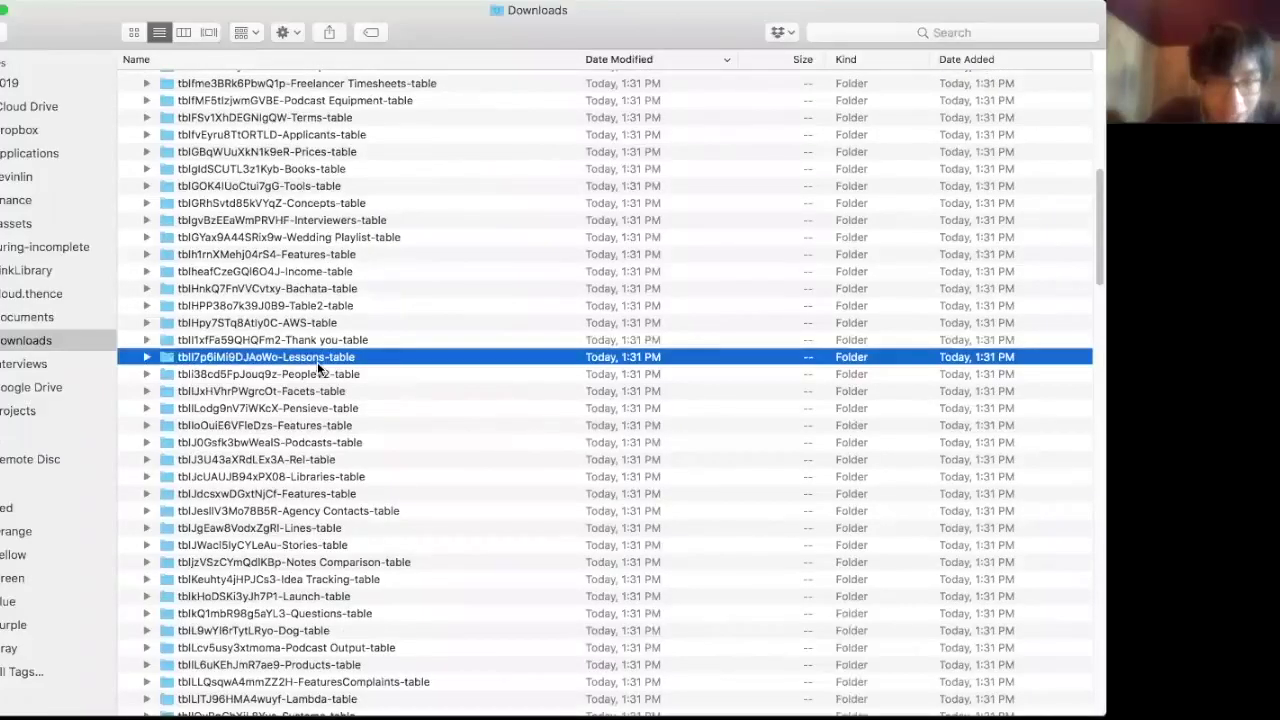
{"action": "key", "text": "Down"}
{"action": "key", "text": "Right"}
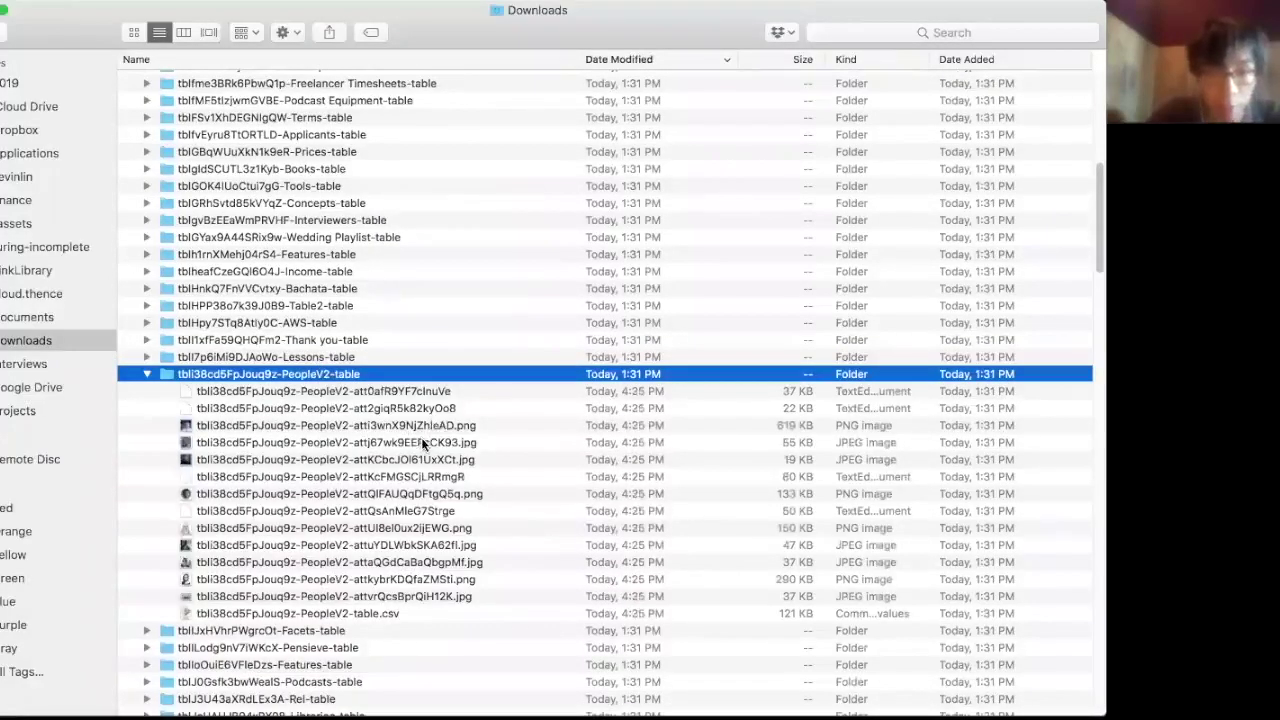
- Quick Look the JPEG and PNG photo attachments in PeopleV2-table
{"action": "left_click", "coordinate": [421, 437]}
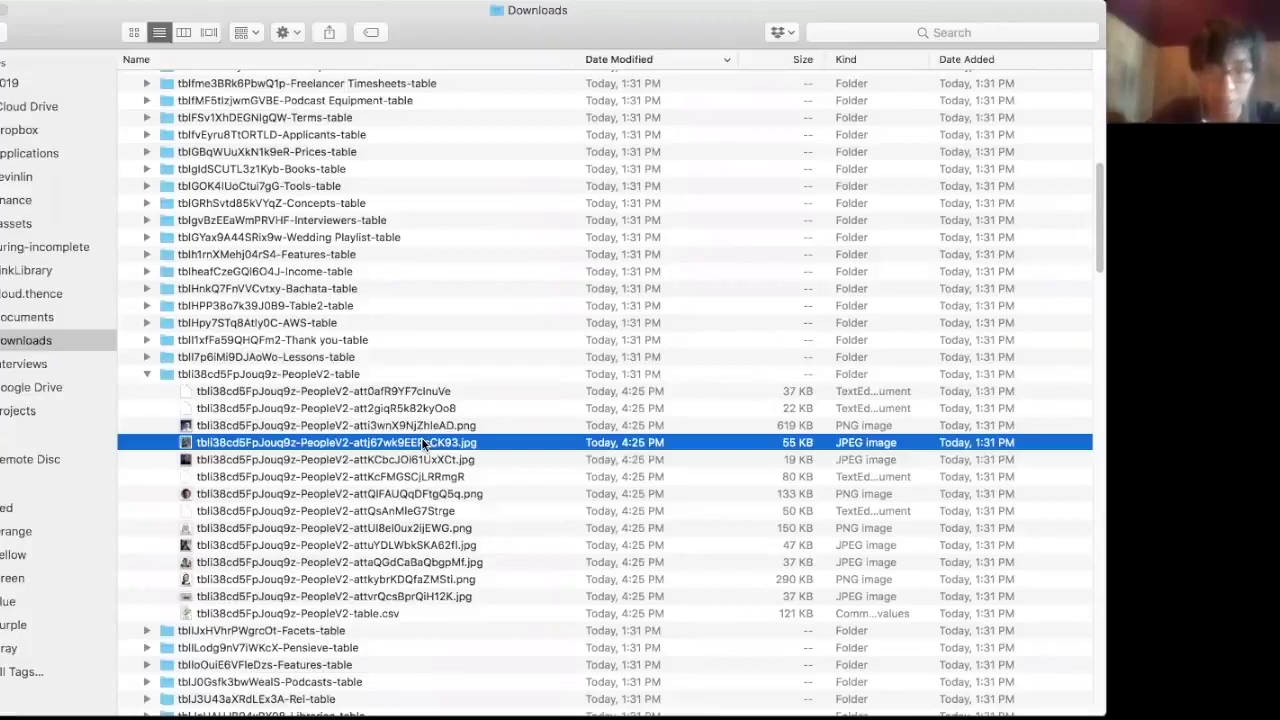
{"action": "key", "text": "space"}
{"action": "key", "text": "Up"}
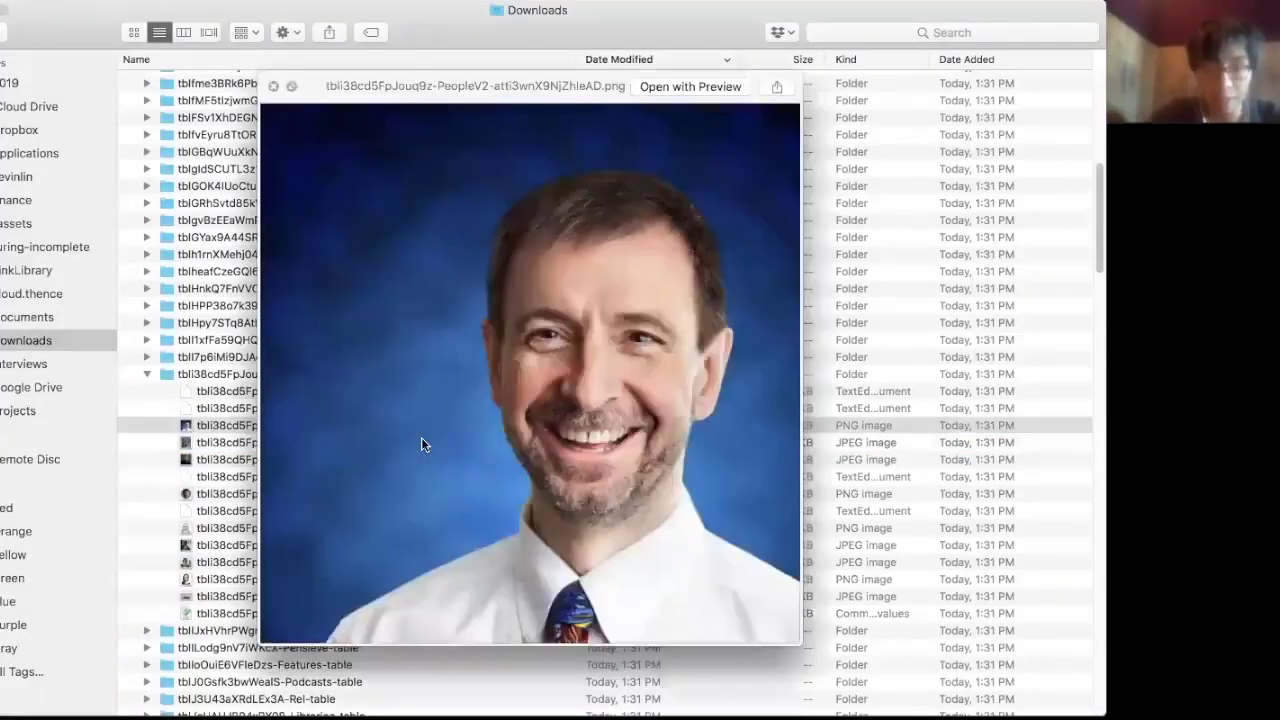
{"action": "key", "text": "Down"}
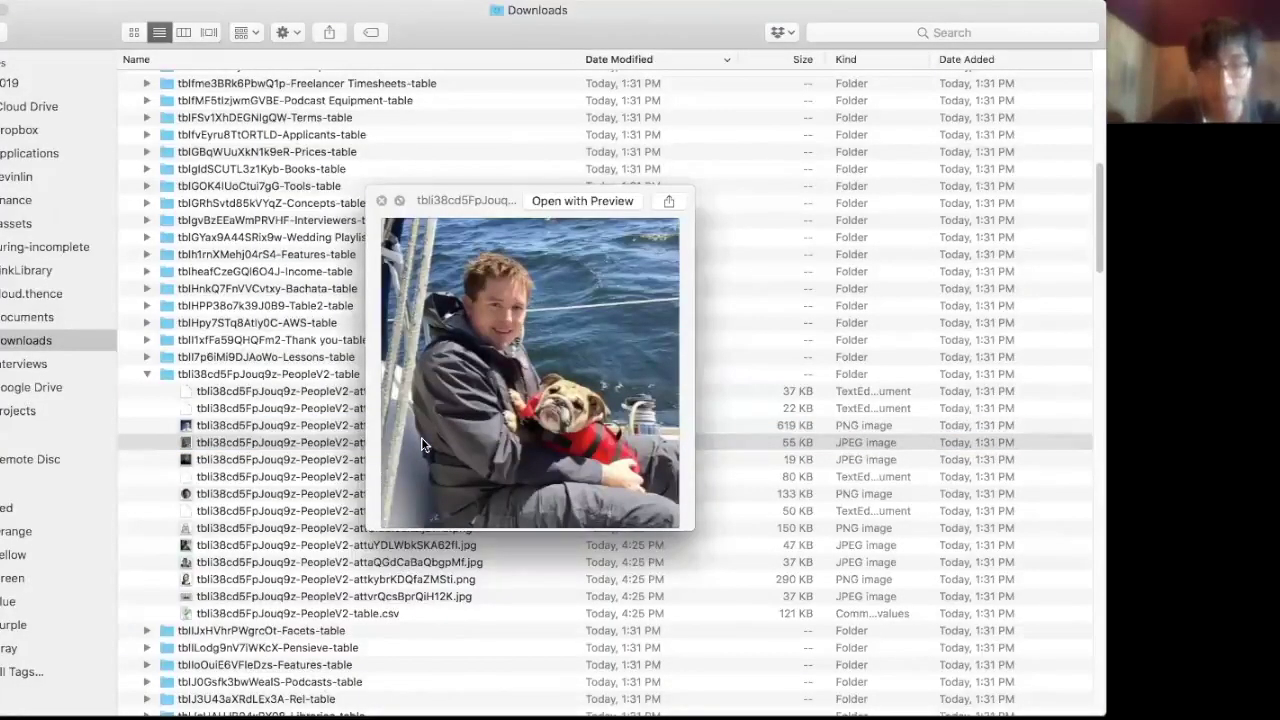
{"action": "key", "text": "Down"}
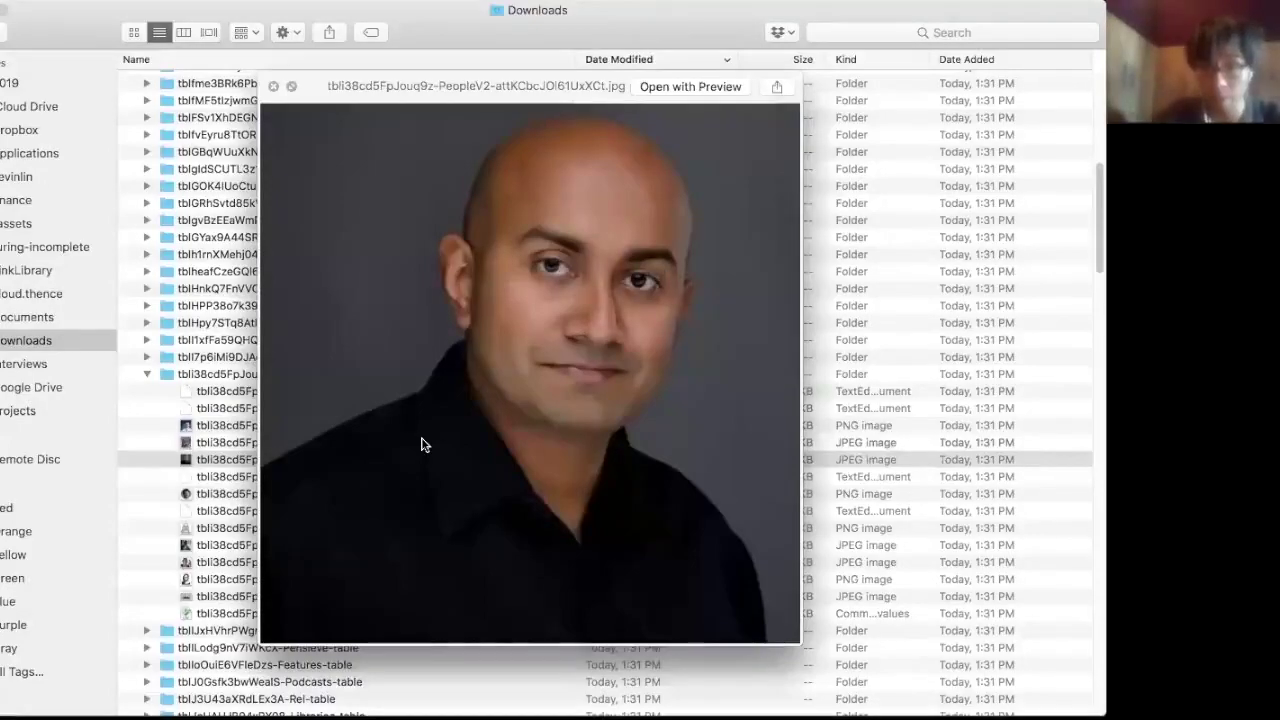
{"action": "key", "text": "space"}
{"action": "key", "text": "Up"}
{"action": "key", "text": "Up"}
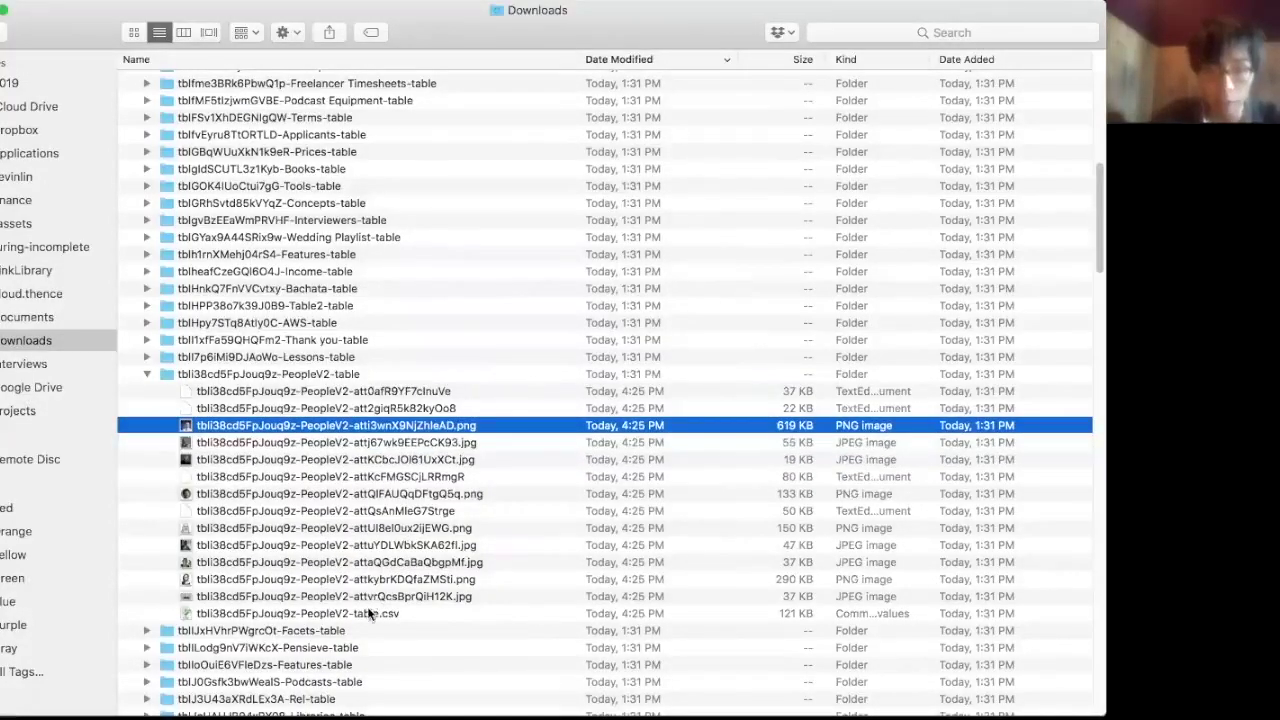
- Preview PeopleV2-table.csv to check its contact columns
{"action": "left_click", "coordinate": [369, 613]}
{"action": "key", "text": "space"}
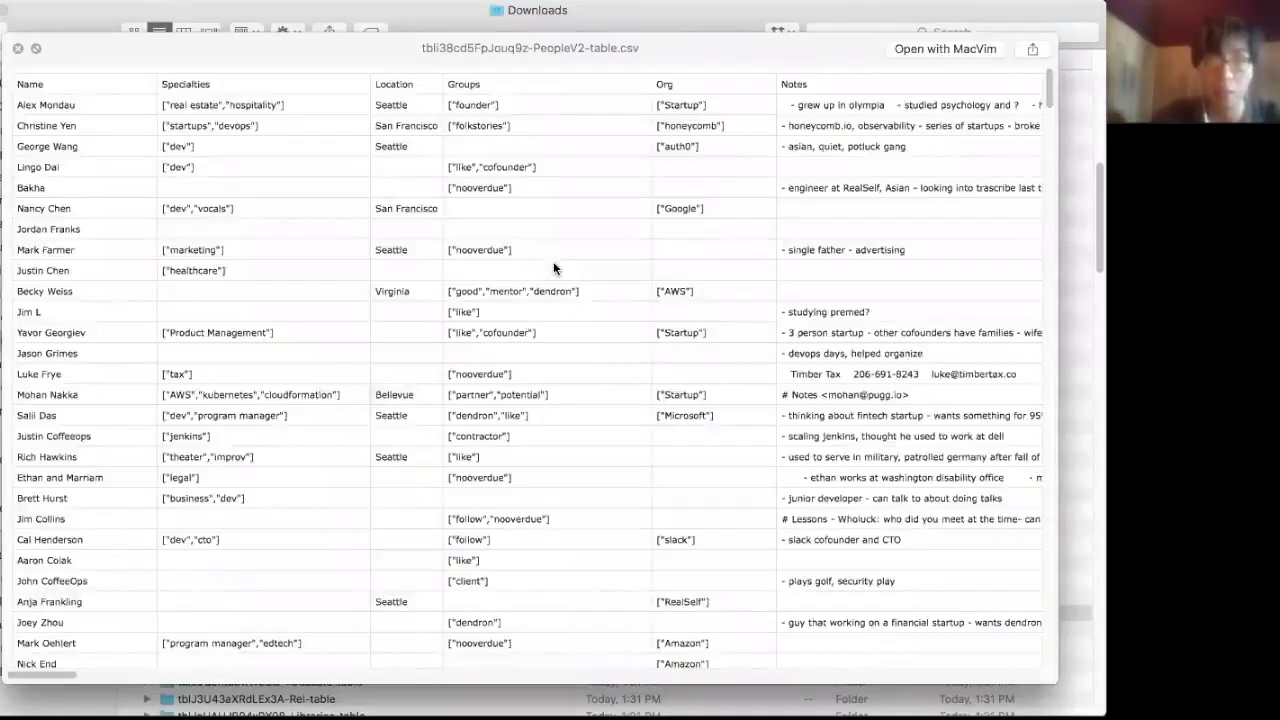
{"action": "key", "text": "space"}
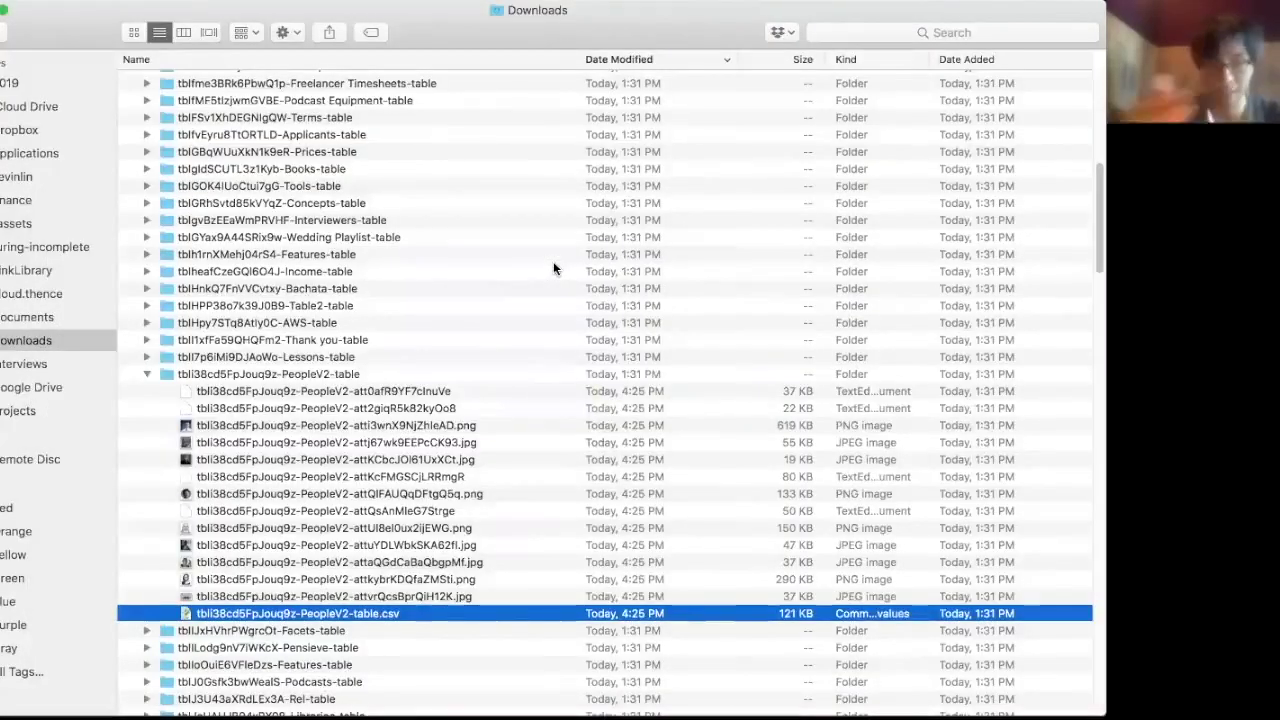
- Collapse the PeopleV2-table folder and return to the BackupTable page in Chrome
{"action": "left_click", "coordinate": [391, 408]}
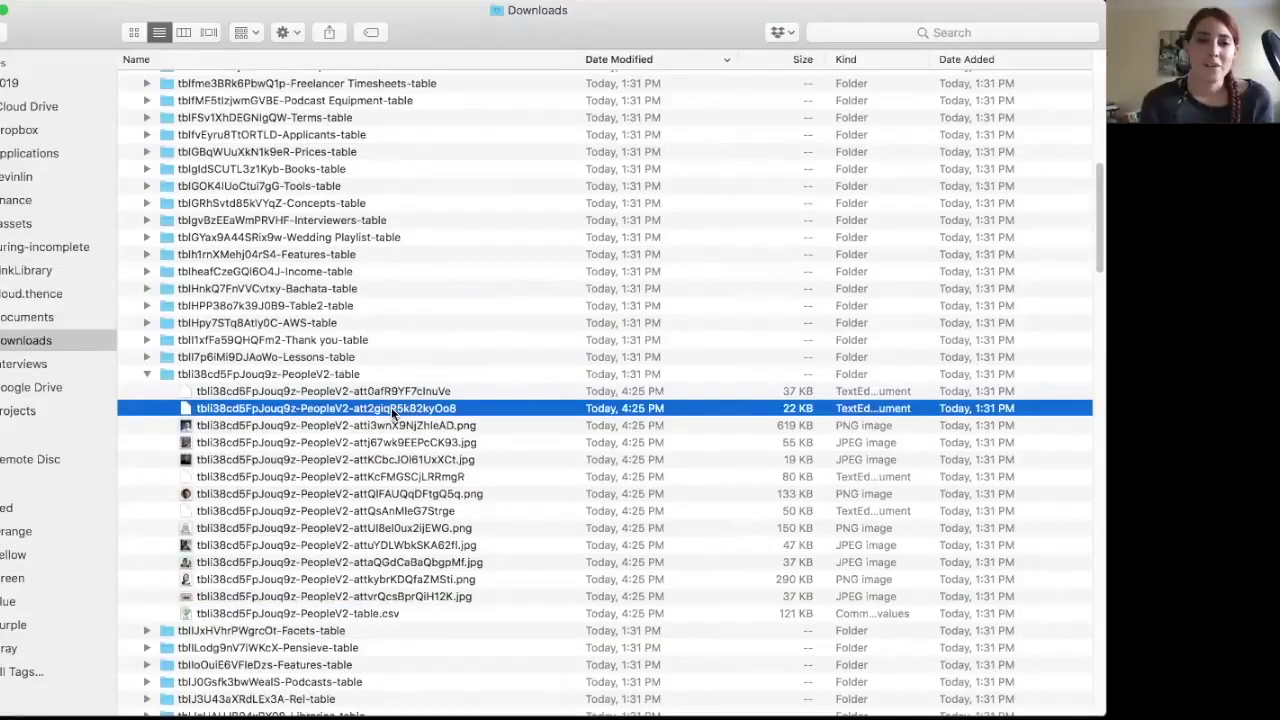
{"action": "key", "text": "Up"}
{"action": "key", "text": "Up"}
{"action": "key", "text": "Left"}
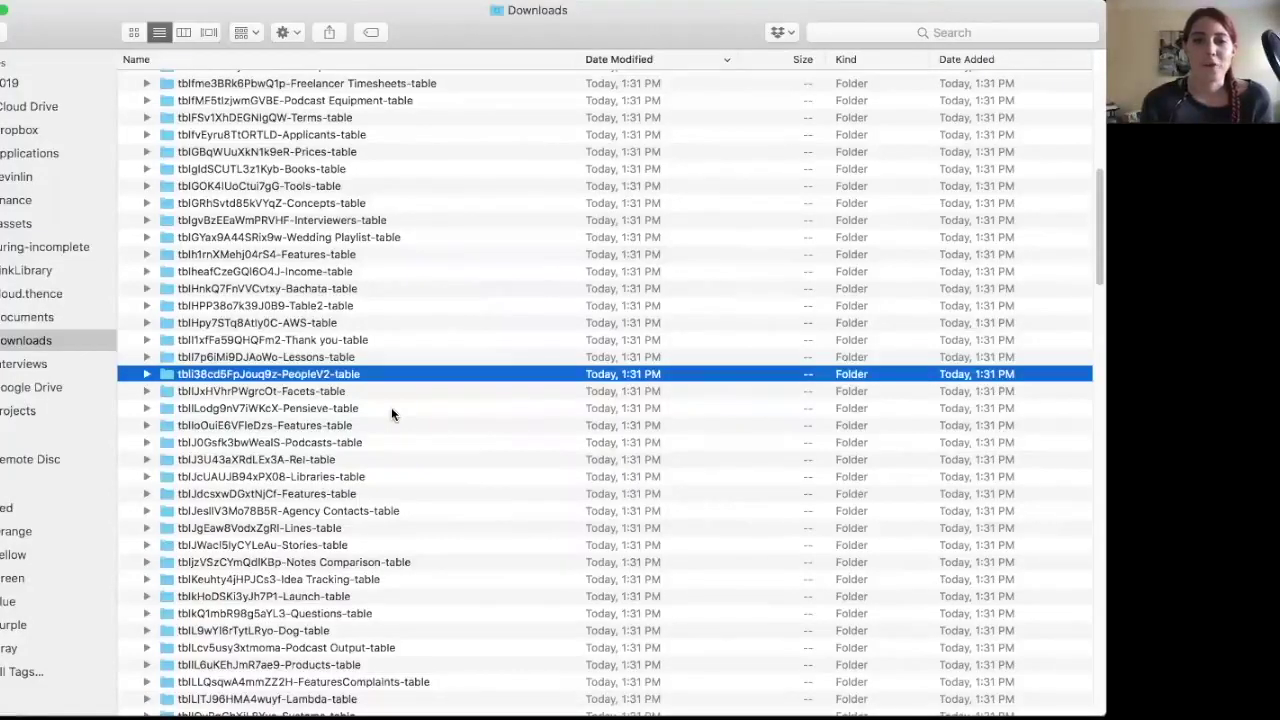
{"action": "key", "text": "super+Tab"}
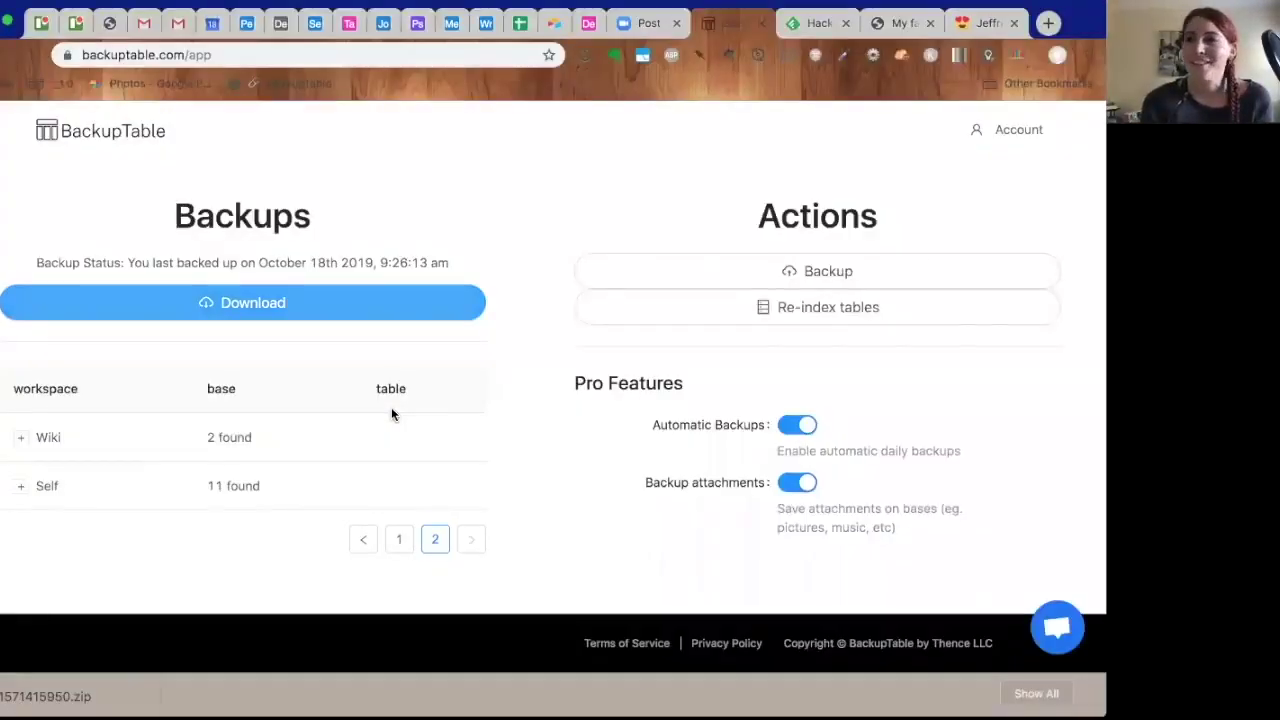